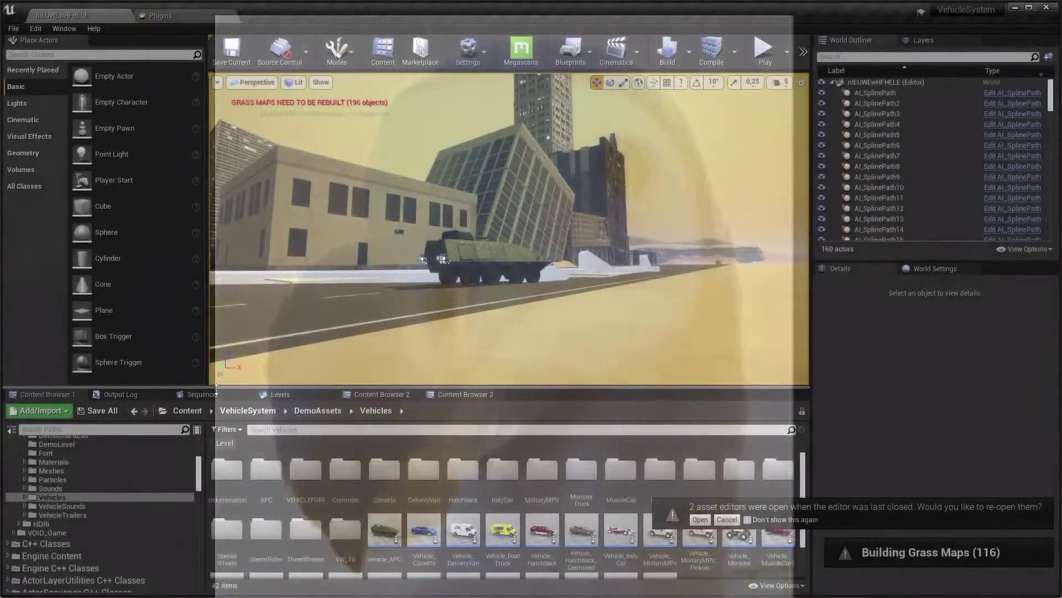
- Create a new level named Epik_racing_game in the Content folder, open it and save it
click(295, 394)
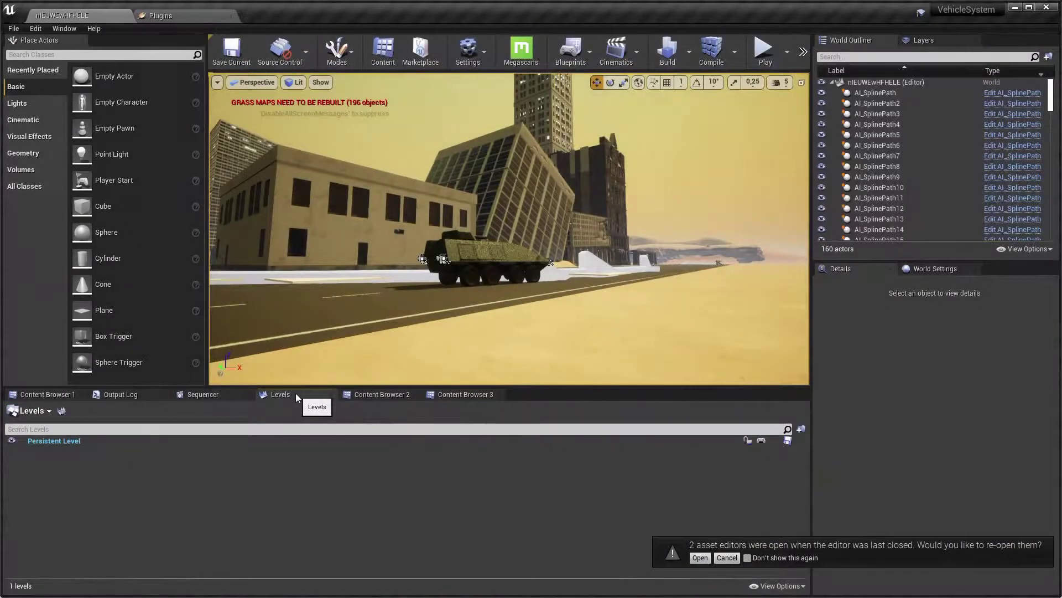
click(480, 393)
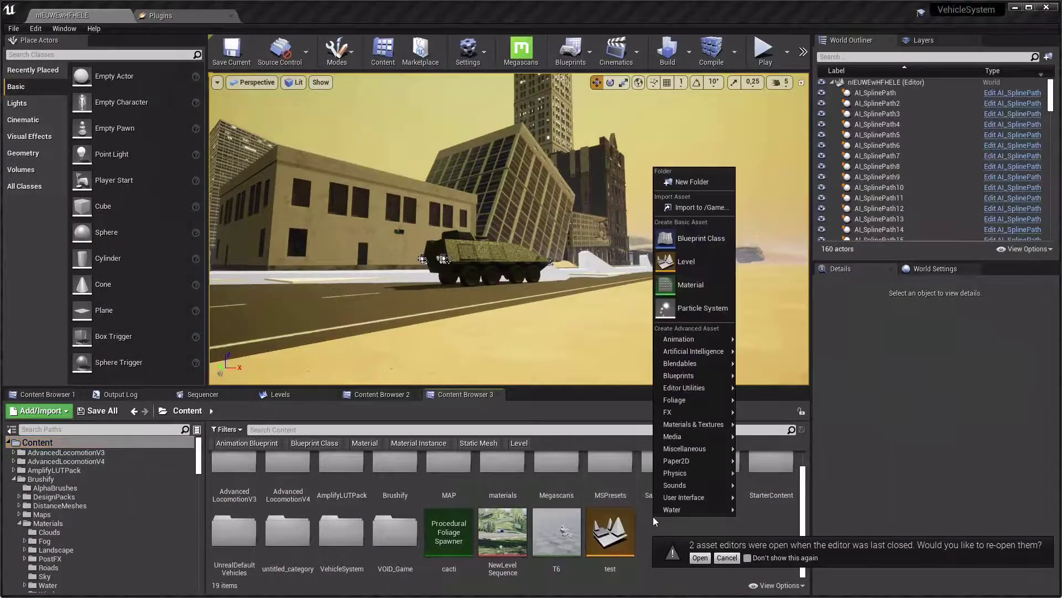
click(689, 264)
key(Return)
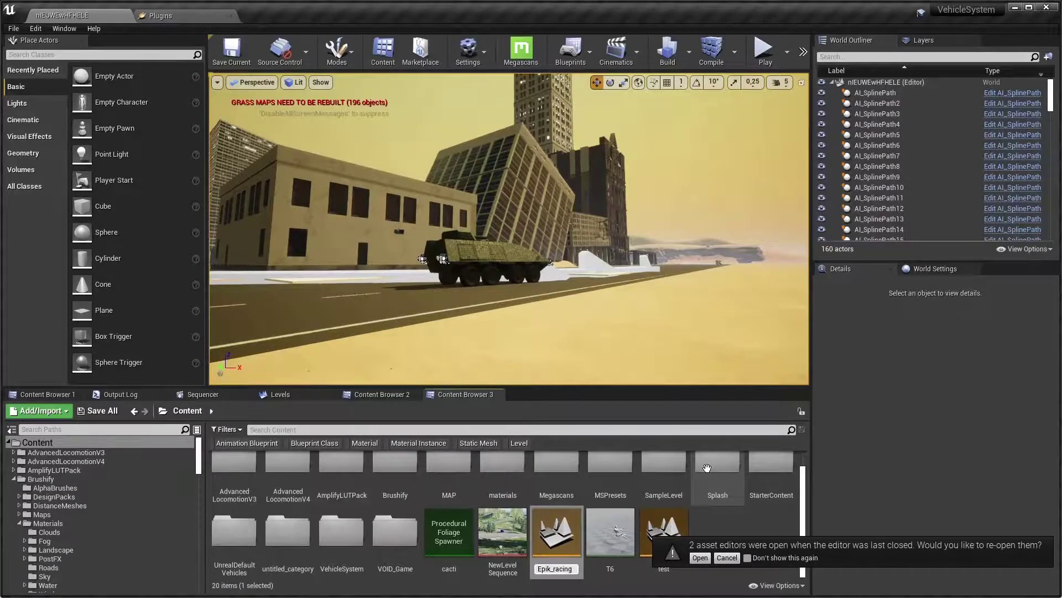
key(Return)
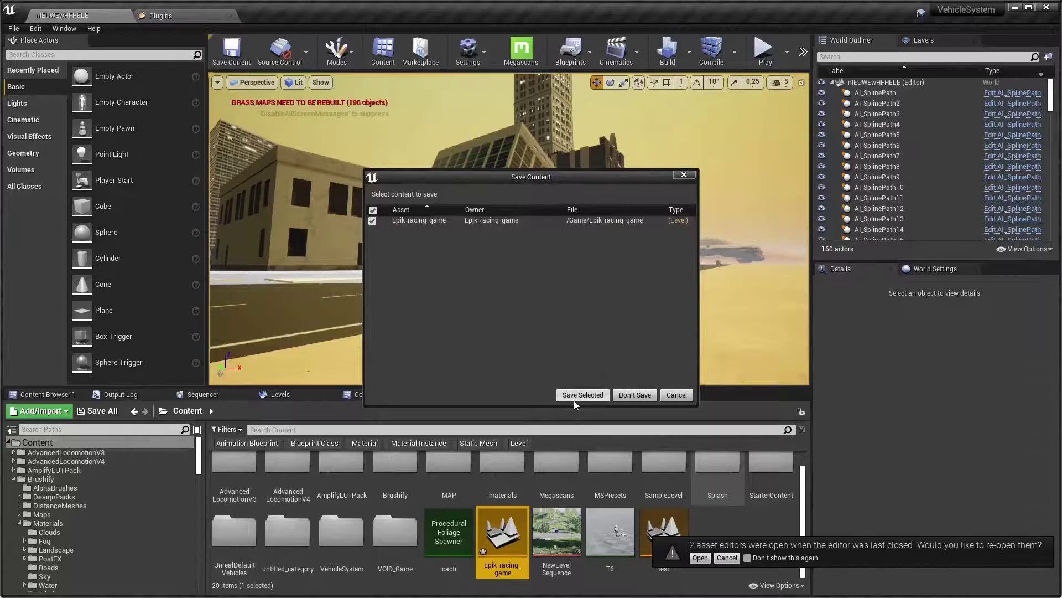
click(573, 399)
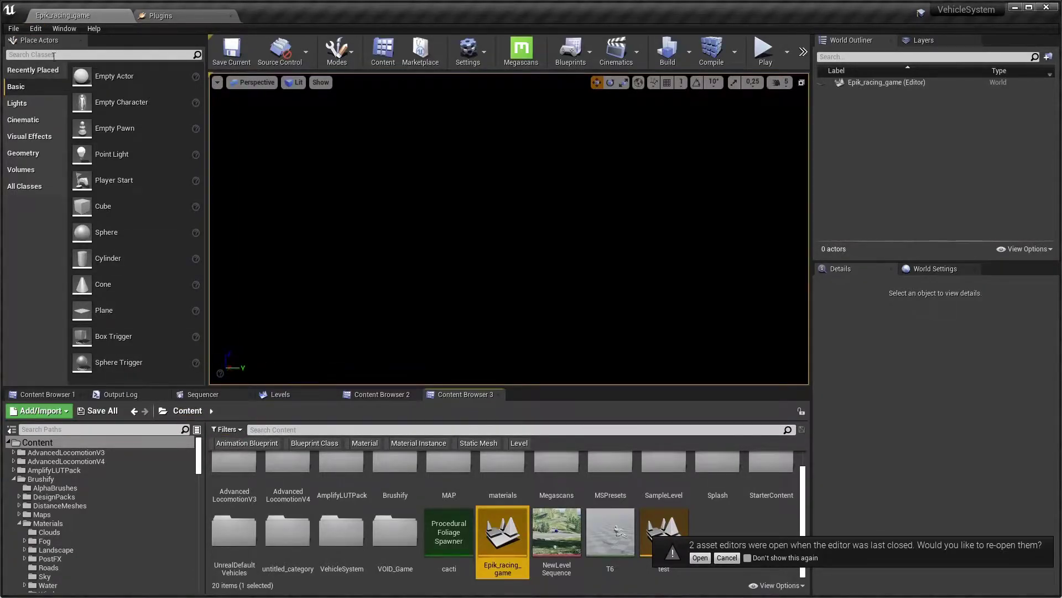
- Place a Directional Light in the empty level and decline reopening the previously open asset editors
click(53, 54)
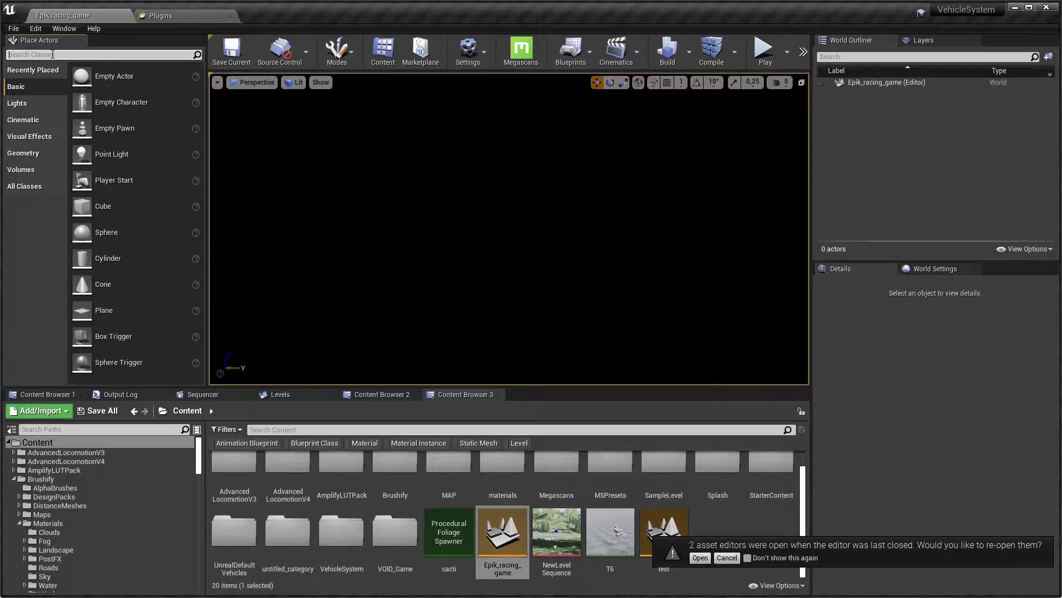
text(dir)
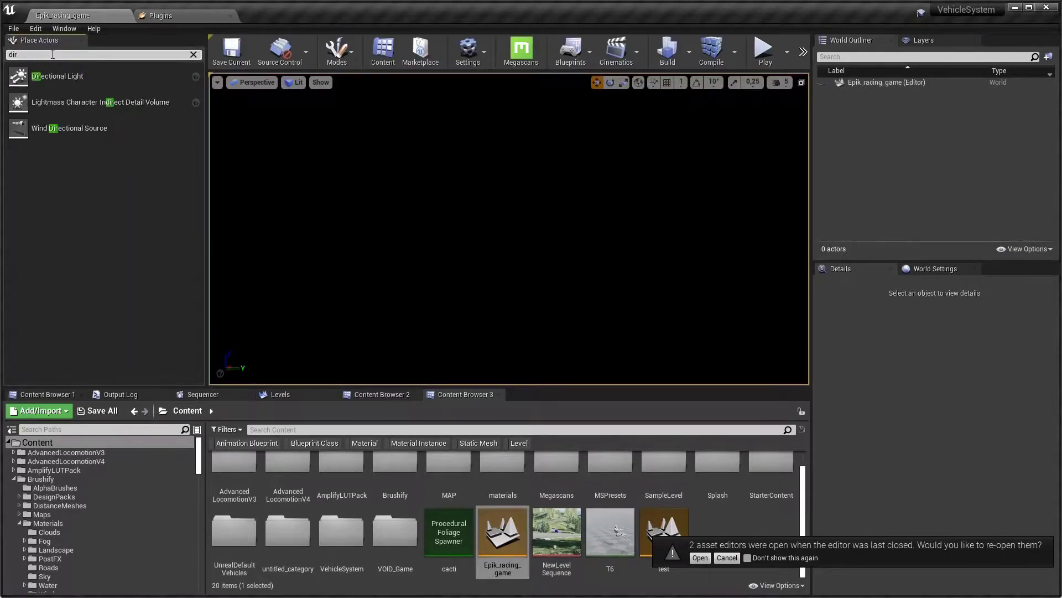
drag(55, 75, 496, 256)
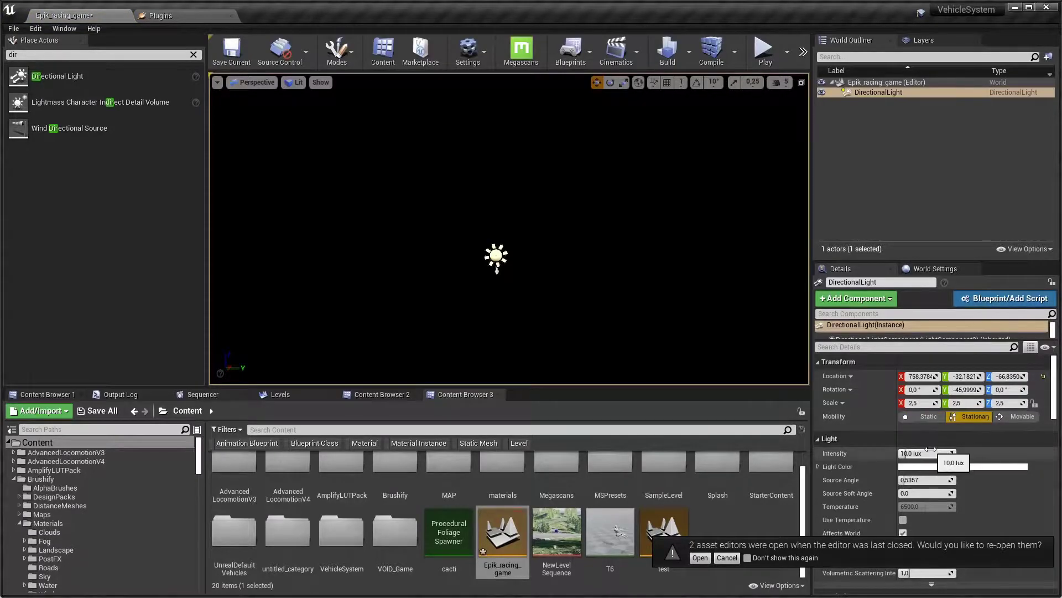
scroll(940, 470, down, 1)
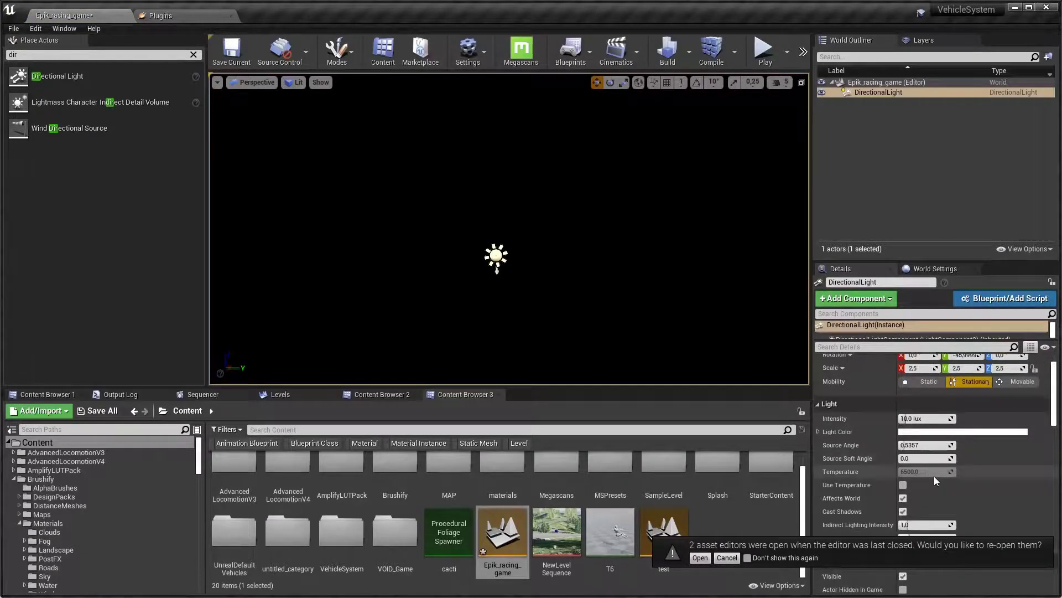
click(726, 558)
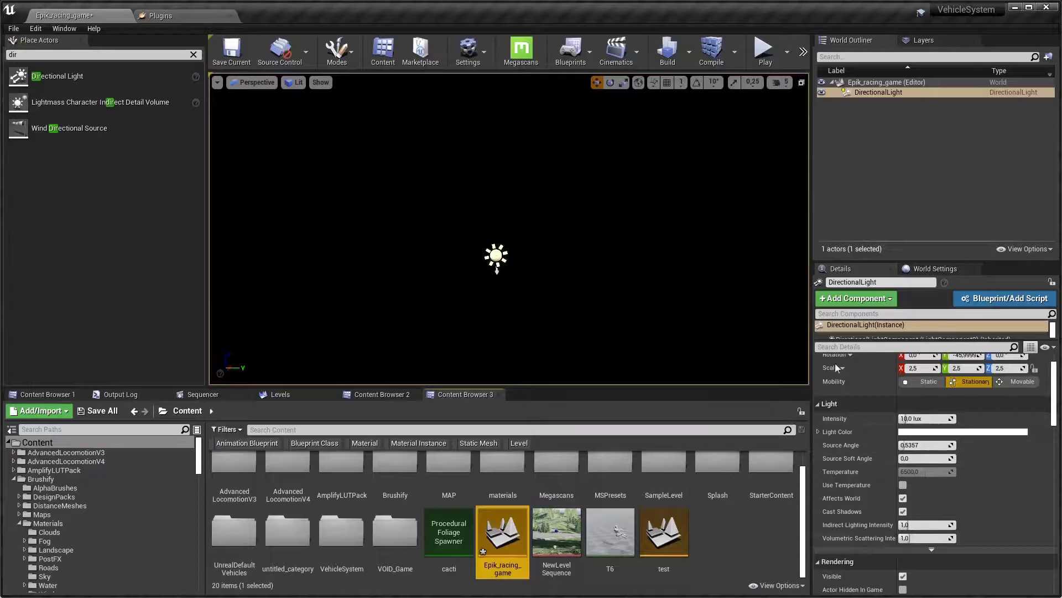
- Add a Sky Atmosphere and a Sky Light with Real Time Capture enabled to the level
click(49, 57)
key(BackSpace)
key(BackSpace)
key(BackSpace)
text(sky)
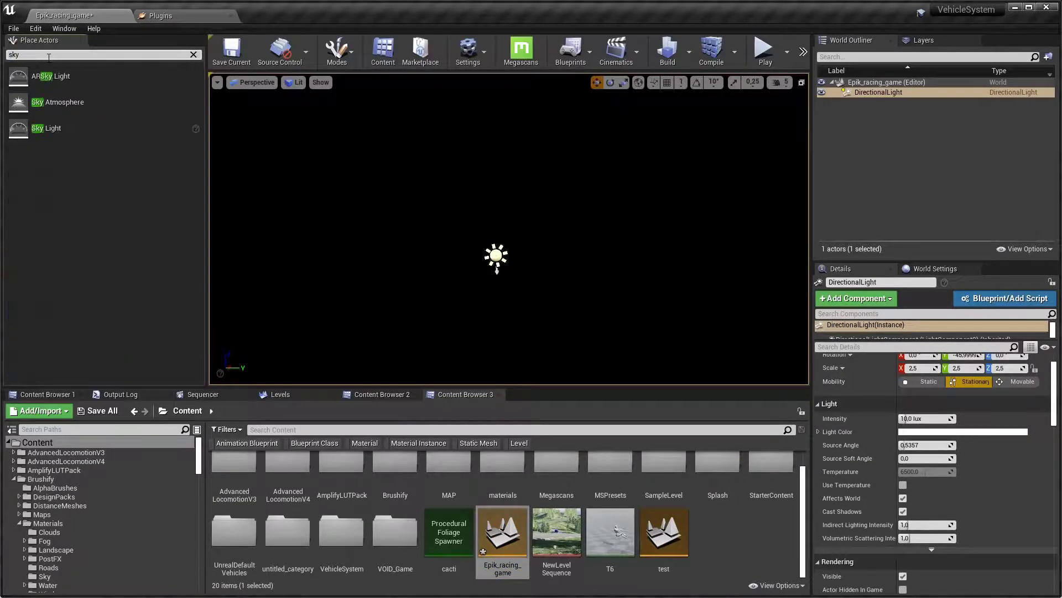
drag(57, 102, 618, 306)
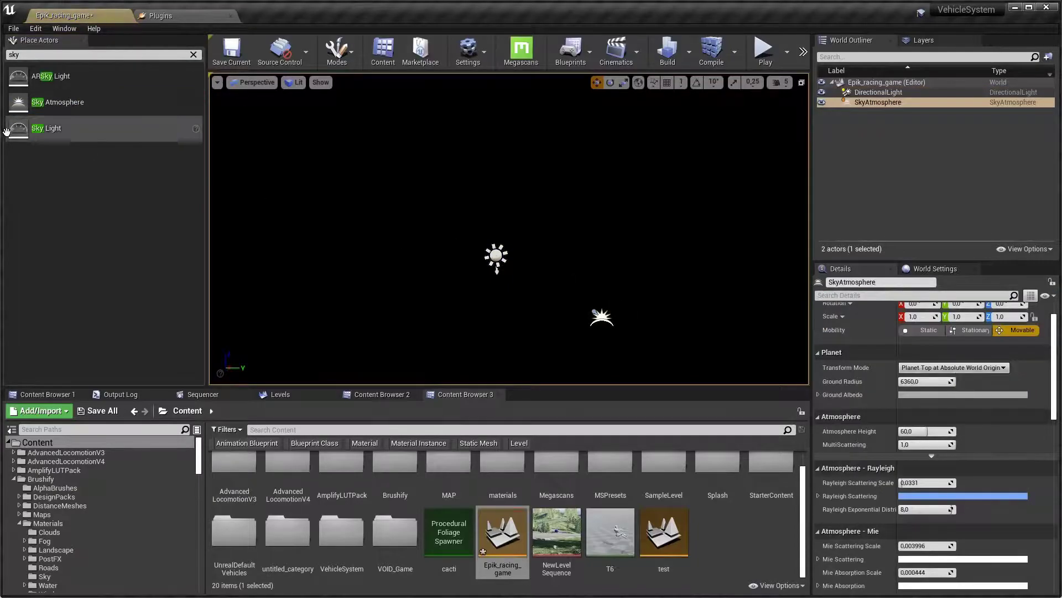
drag(46, 127, 500, 326)
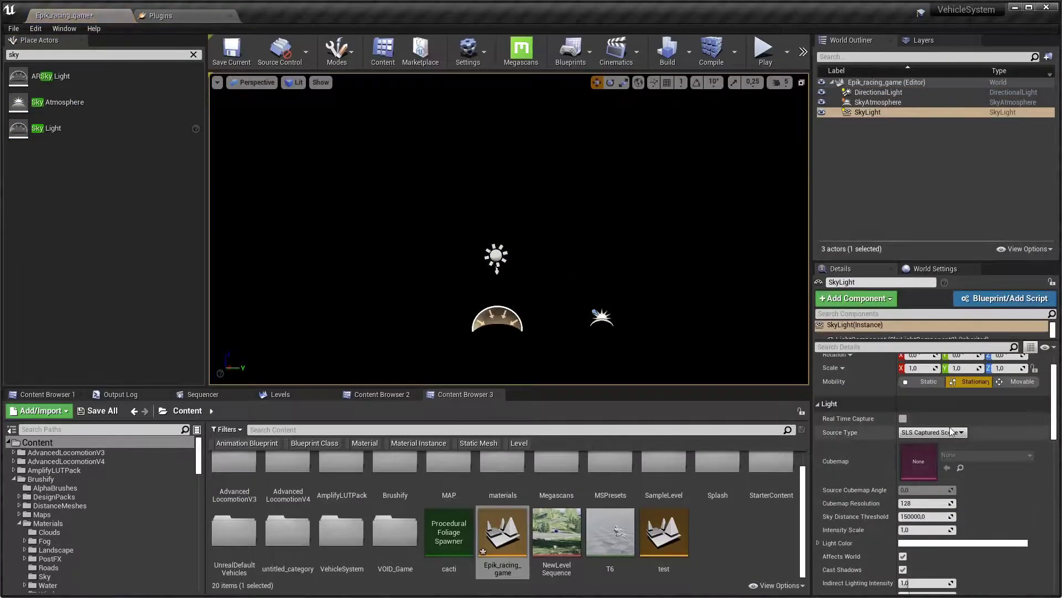
click(902, 418)
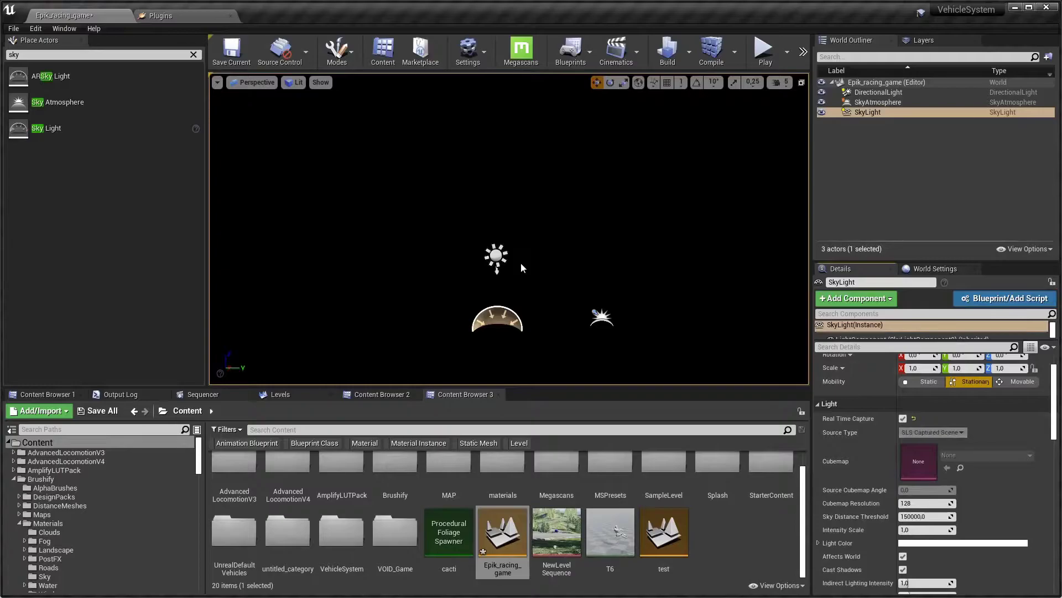
- Enable Atmosphere Sun Light on the directional light
click(497, 256)
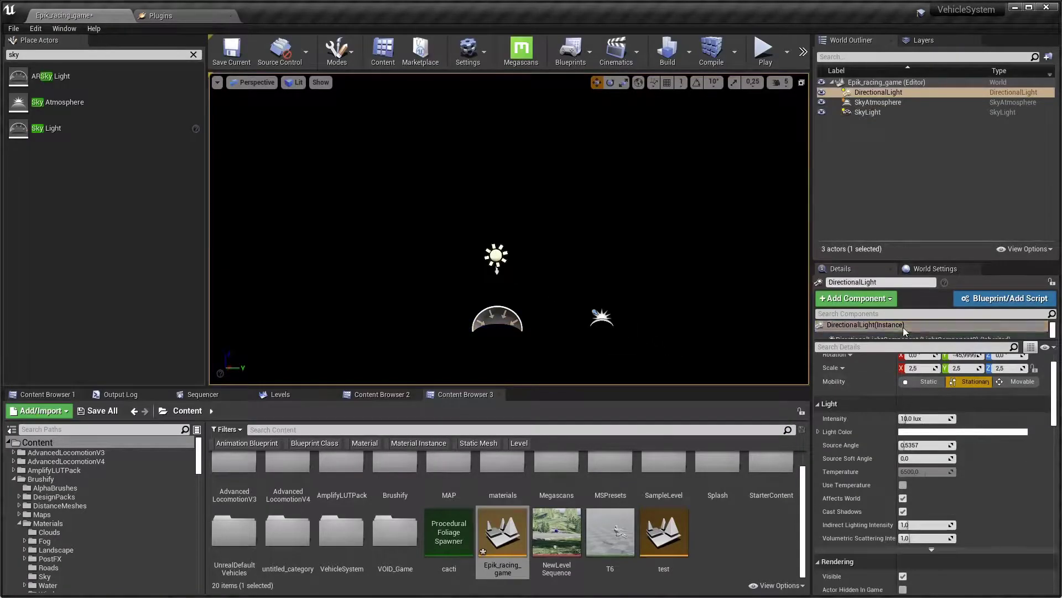
click(900, 346)
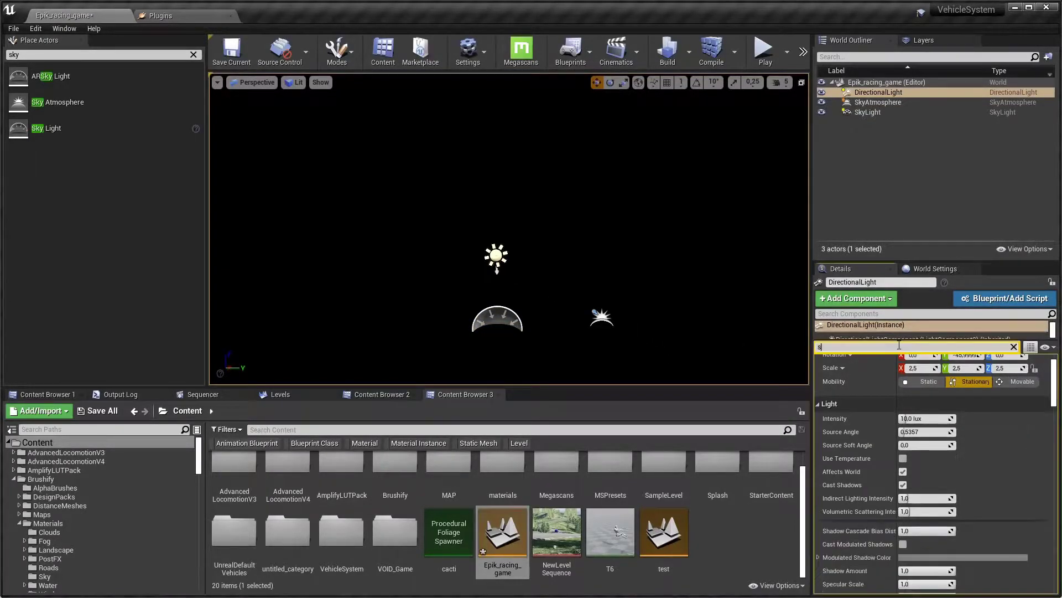
text(sun)
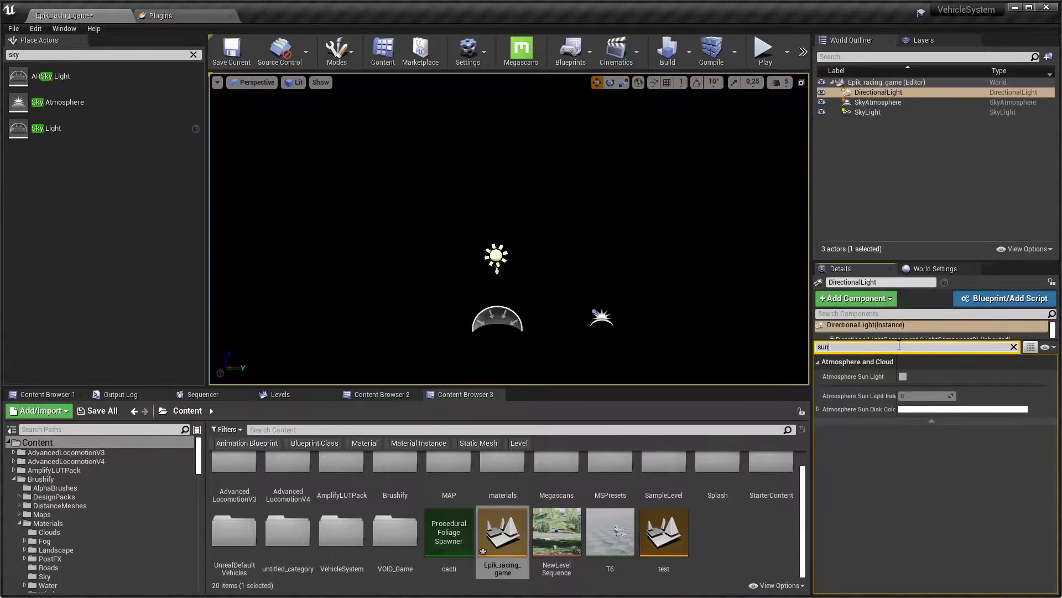
click(903, 377)
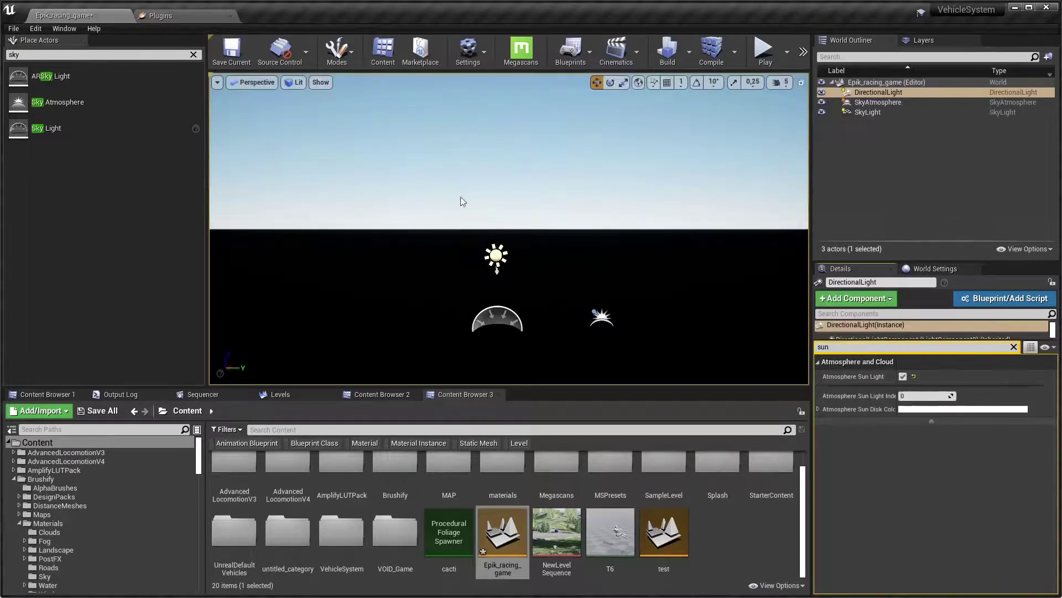
- Start a new landscape and set its section size to 127×127 Quads
mouse_move(463, 202)
right_down()
mouse_move(468, 116)
mouse_move(473, 202)
right_up()
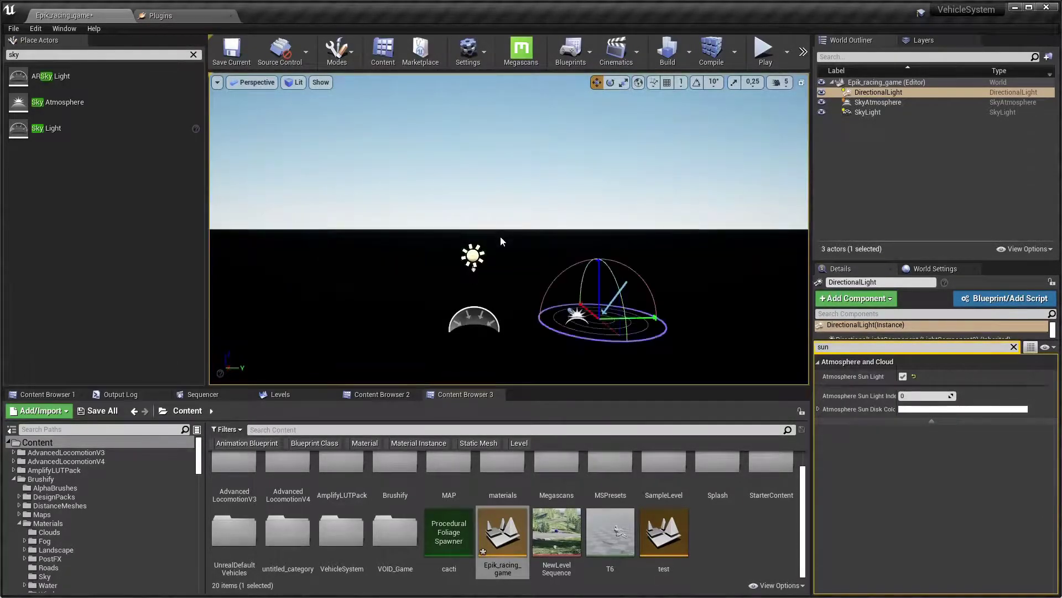
key(shift+3)
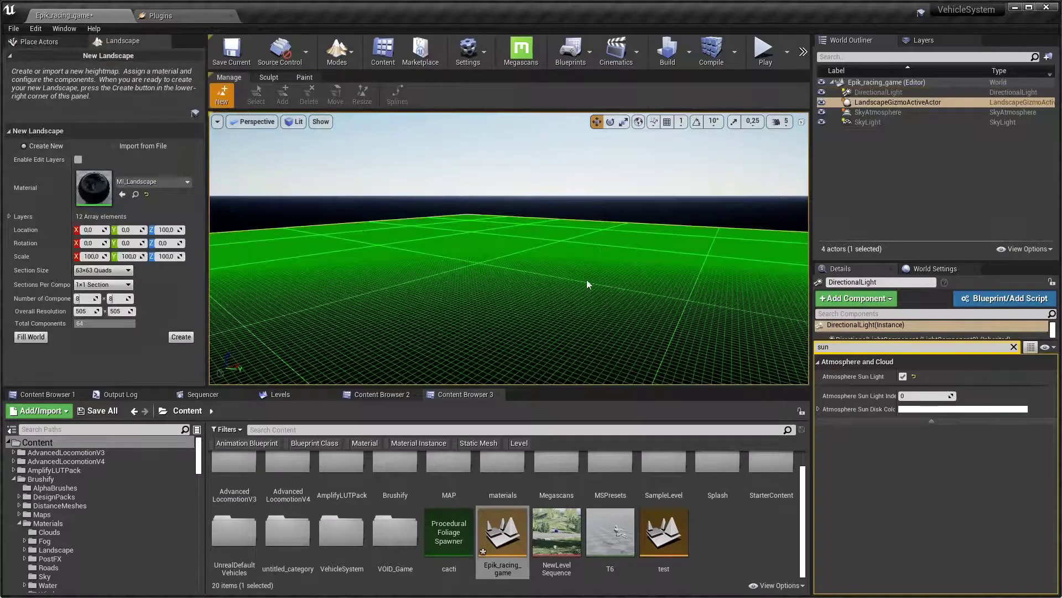
click(109, 272)
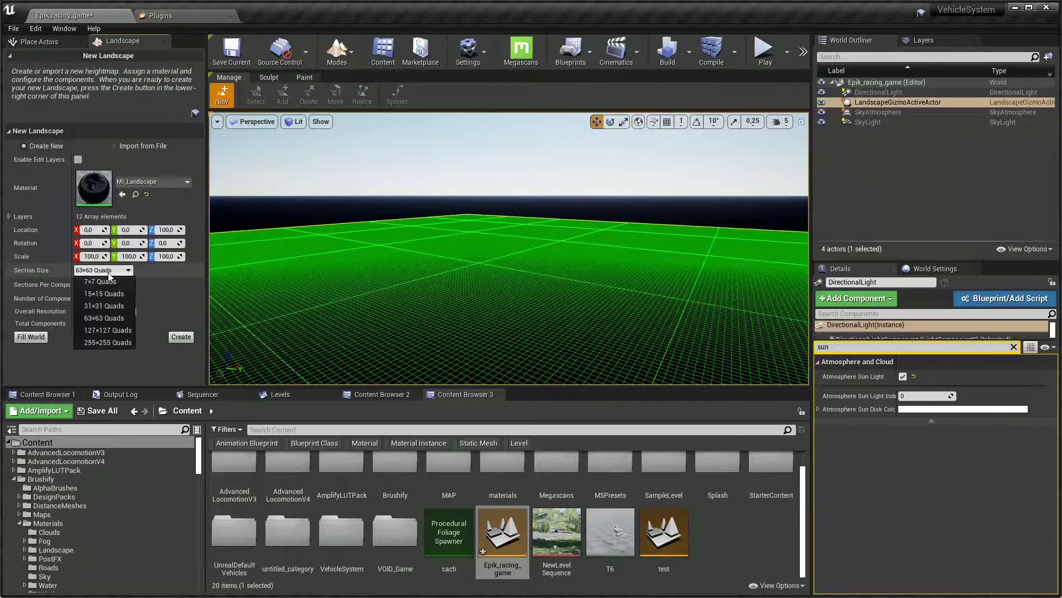
click(102, 329)
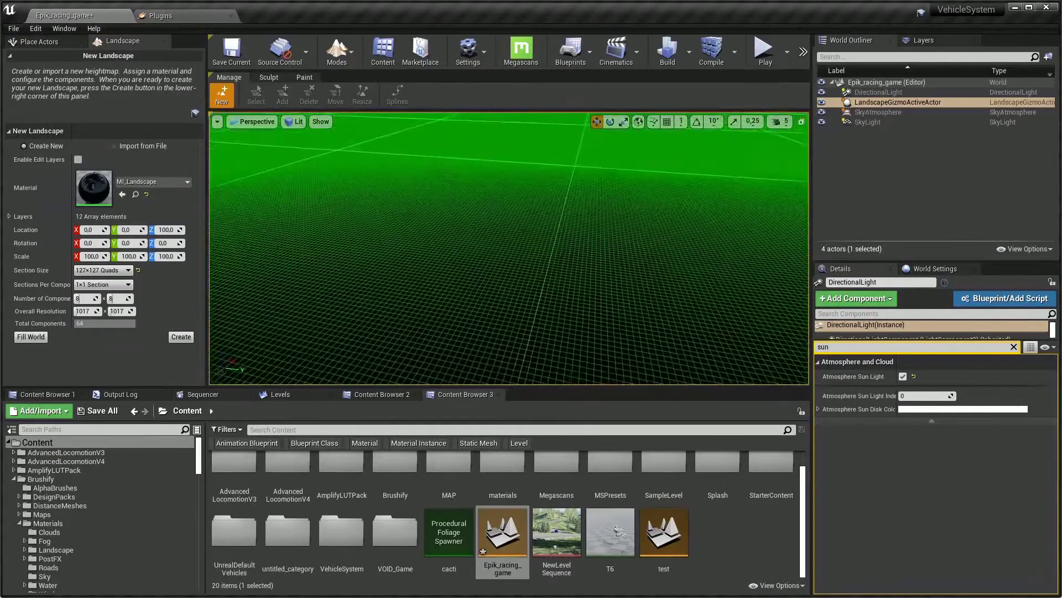
key(s)
right_drag(509, 249, 550, 257)
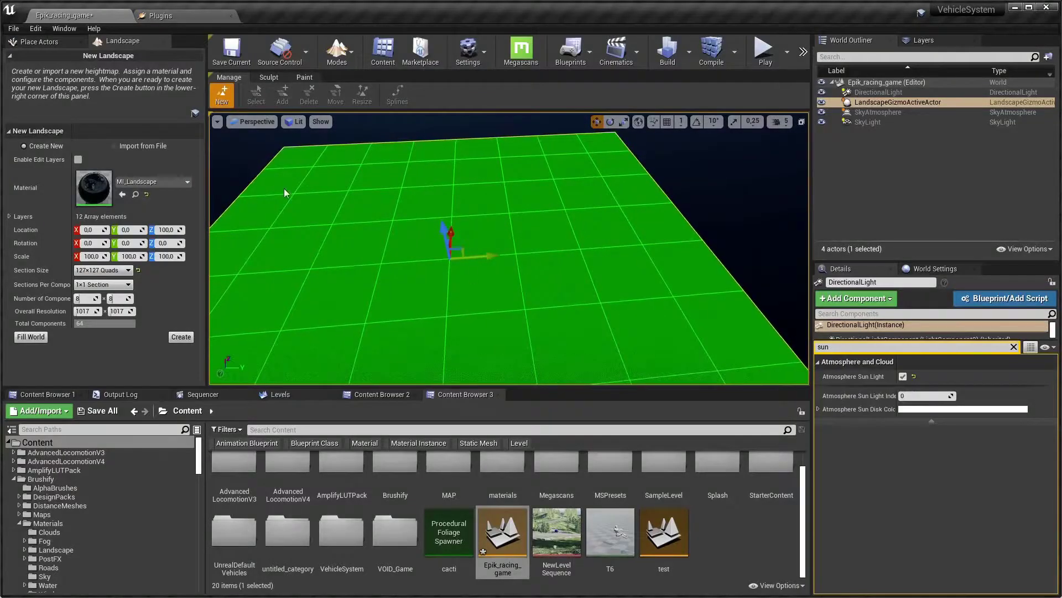
- Enable Edit Layers for the new landscape and create it with the MI_Landscape material
click(78, 159)
click(10, 217)
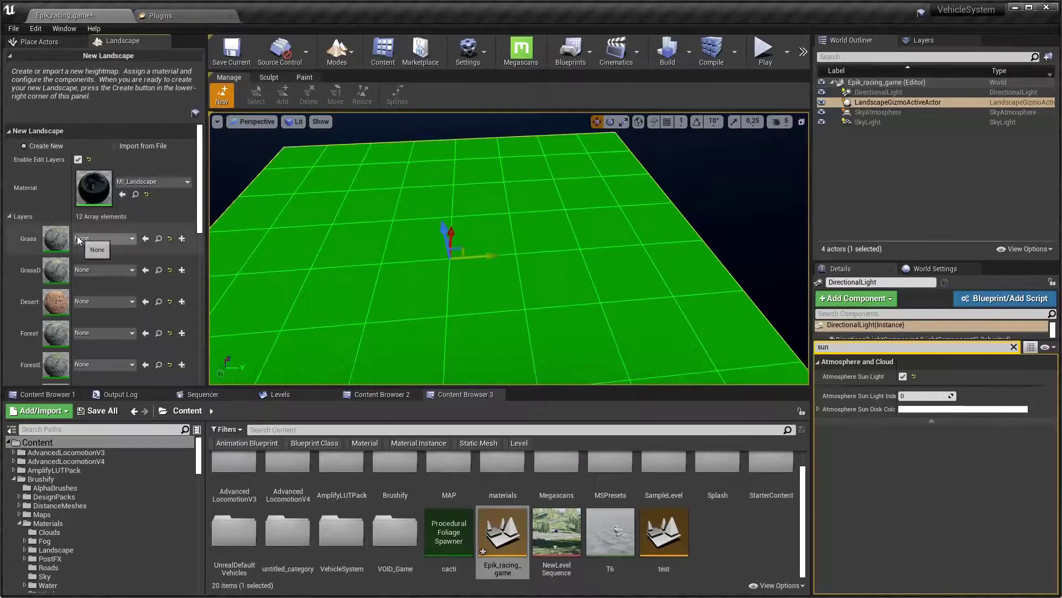
scroll(120, 310, down, 10)
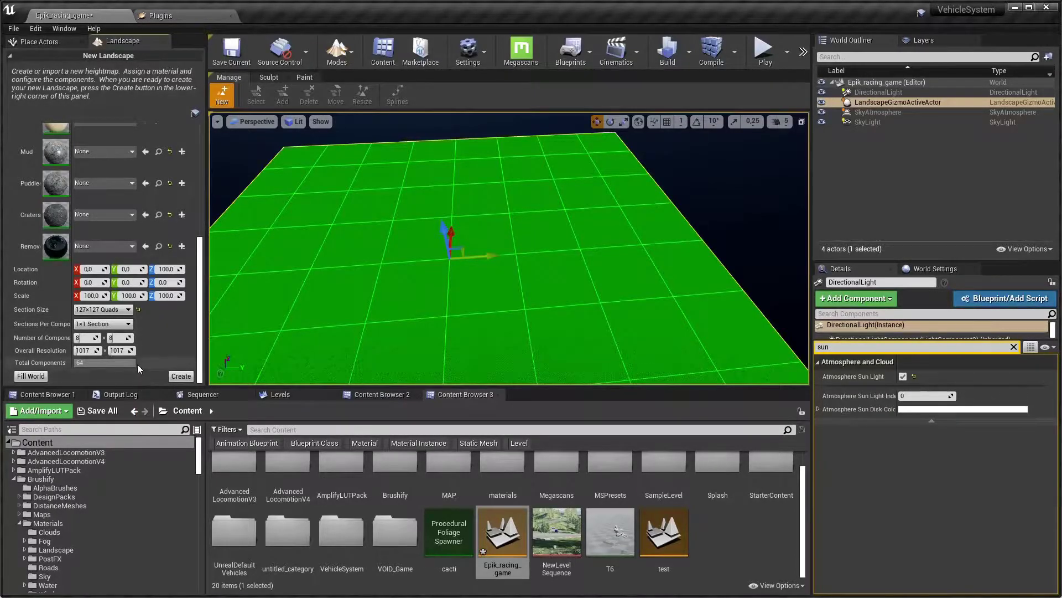
click(181, 376)
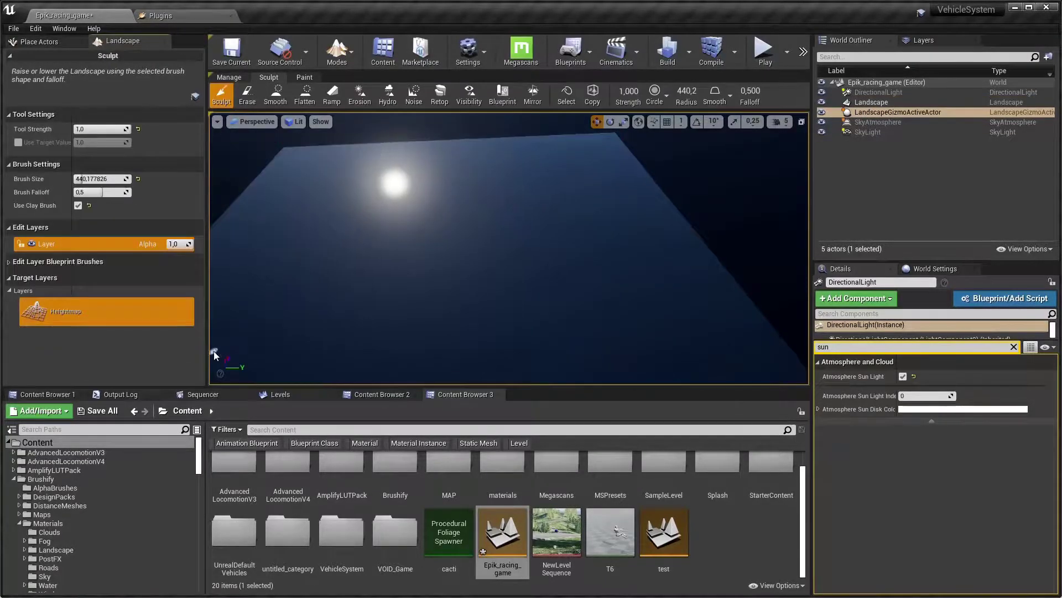
- Assign the Desert_LayerInfo asset to the landscape's Desert paint layer
click(303, 78)
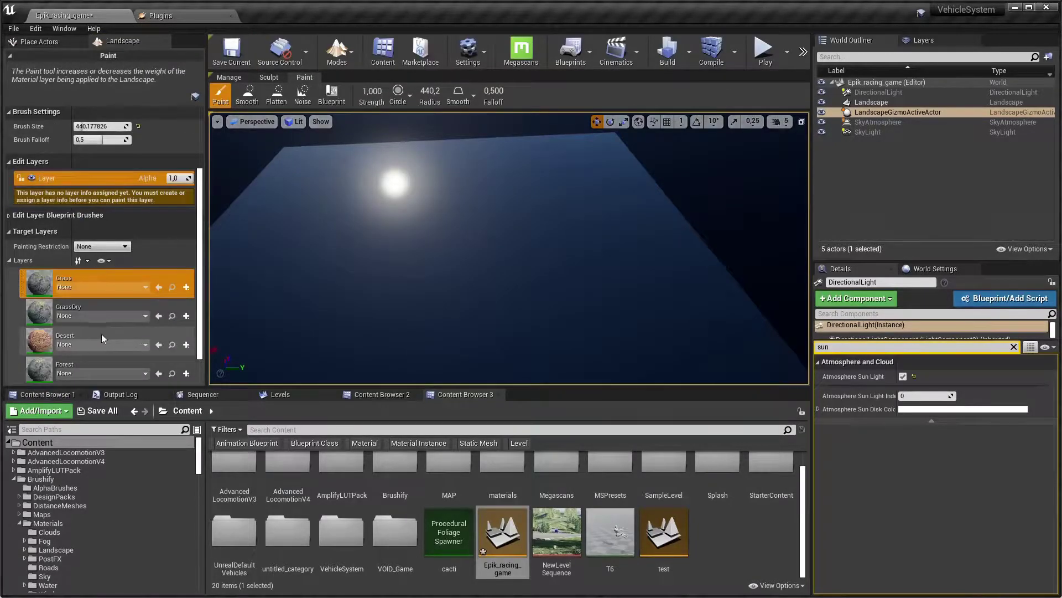
click(102, 342)
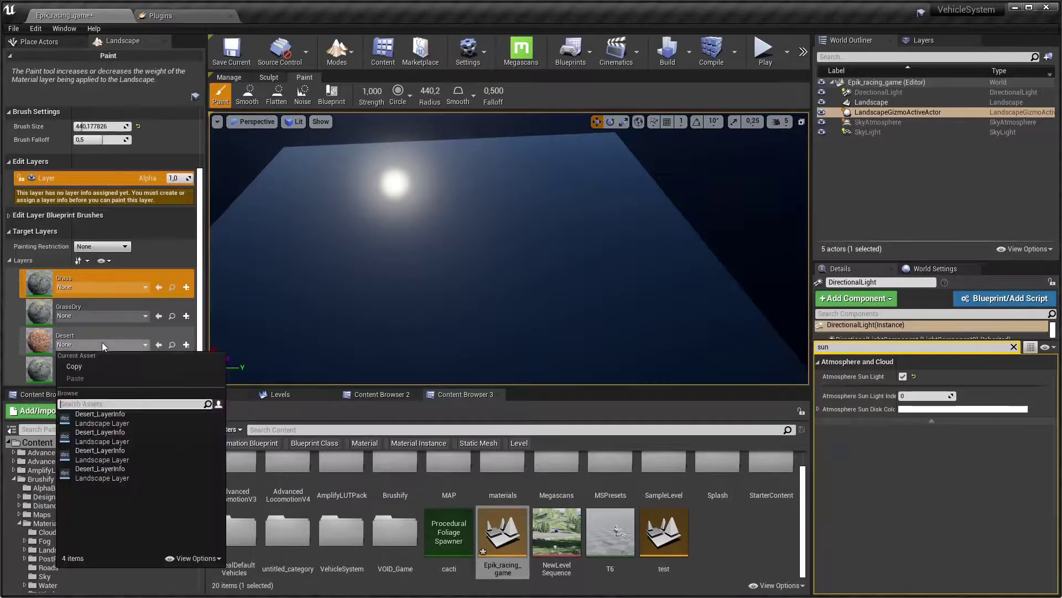
click(108, 448)
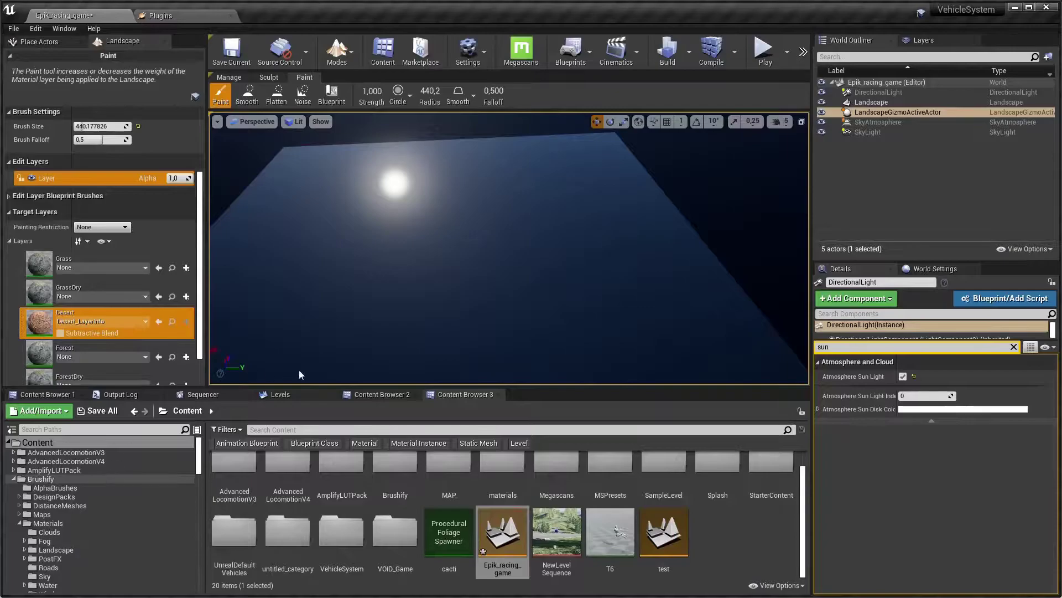
- Play the level in the editor at full-screen size to view the desert landscape from the ground
mouse_move(645, 273)
right_down()
mouse_move(642, 344)
mouse_move(645, 275)
right_up()
right_drag(573, 268, 573, 268)
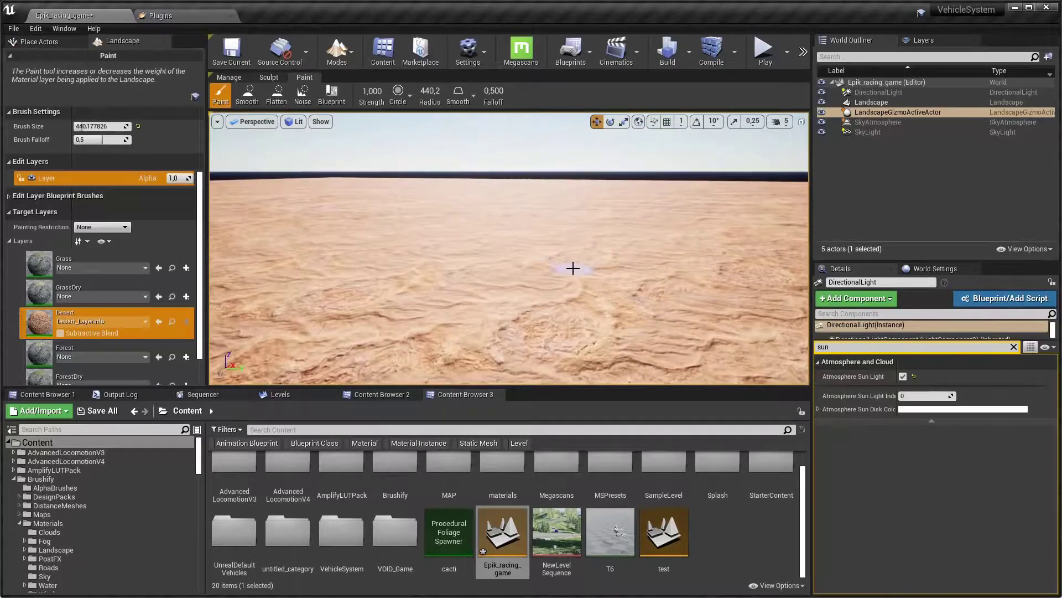
key(alt+p)
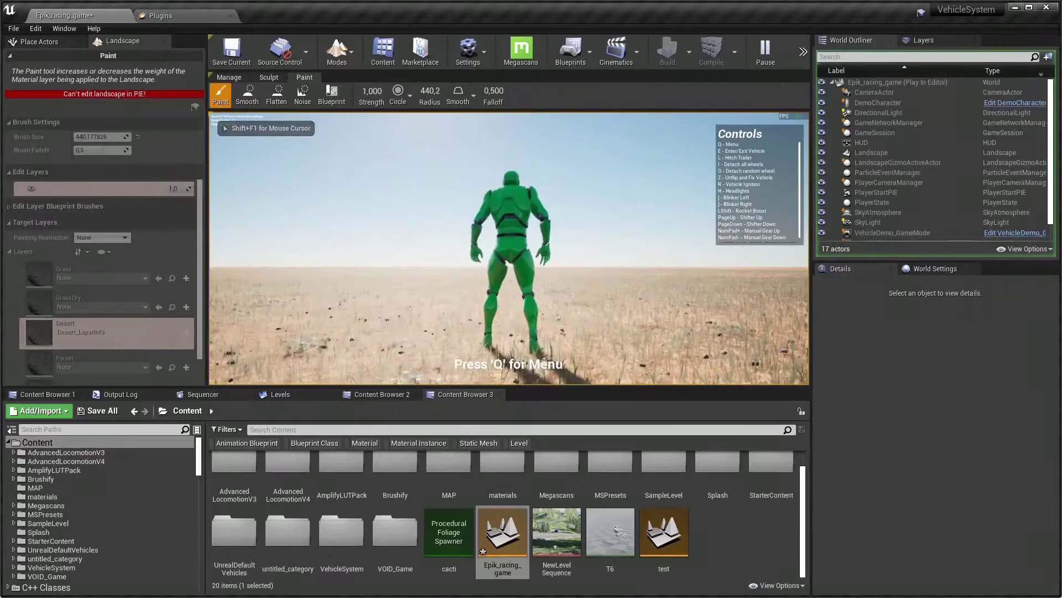
key(F11)
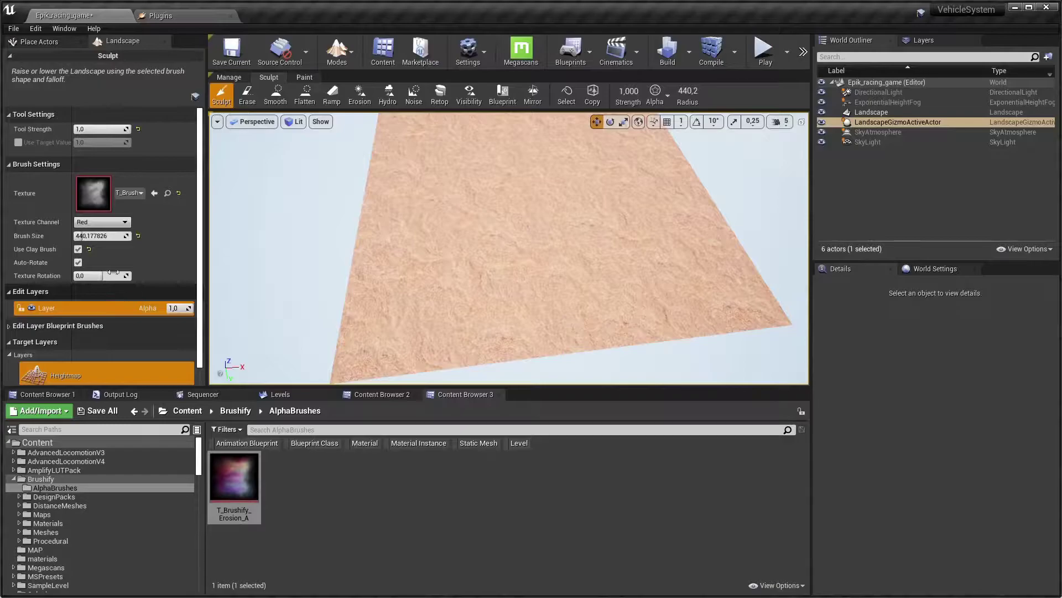
- Set the alpha sculpt brush size to 65536 and its tool strength to 2.0
drag(84, 236, 131, 236)
click(83, 236)
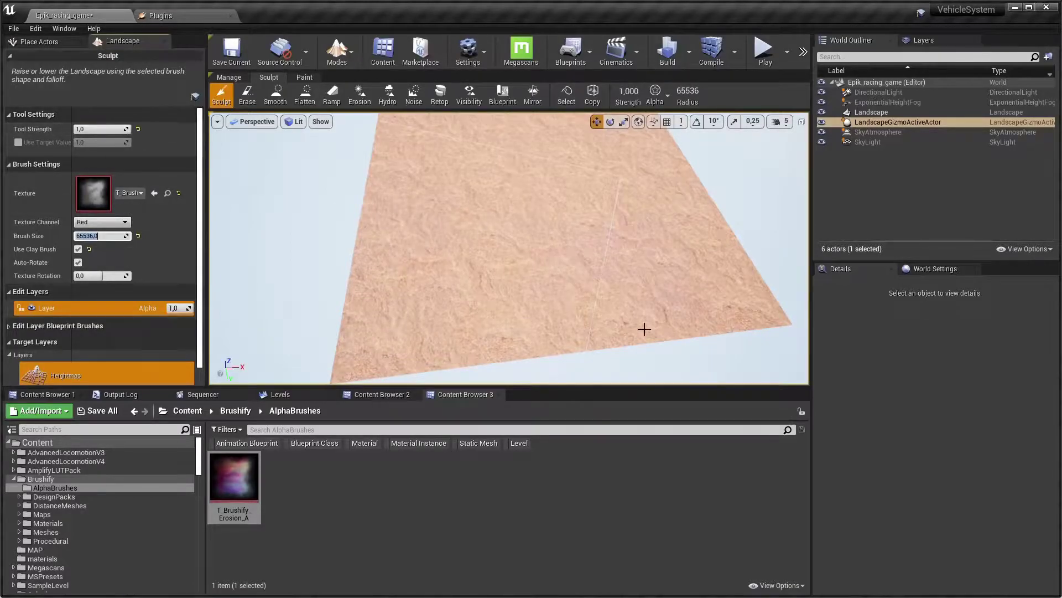
right_drag(618, 276, 618, 250)
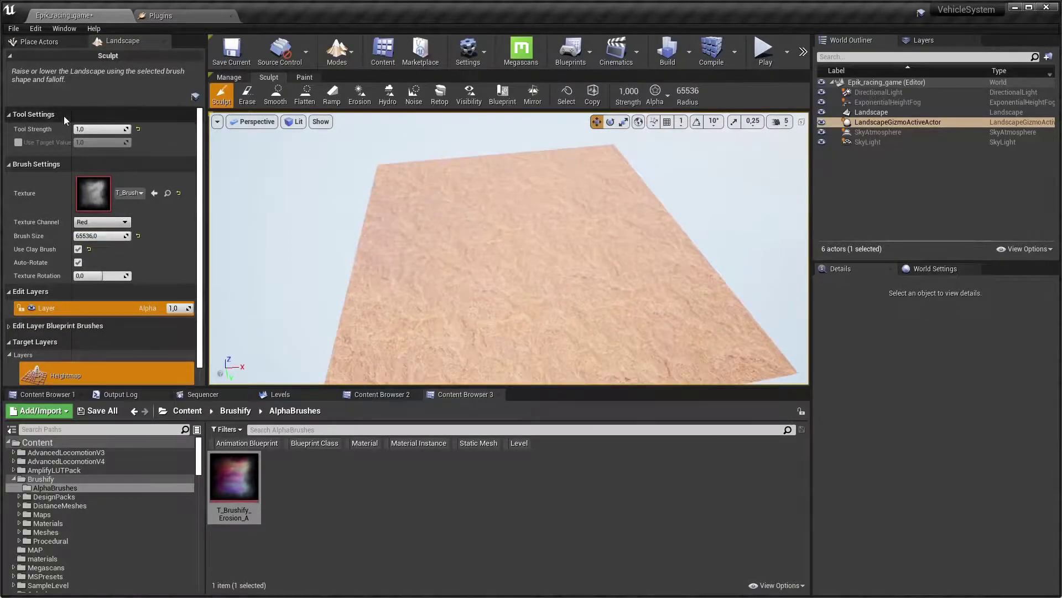
click(102, 131)
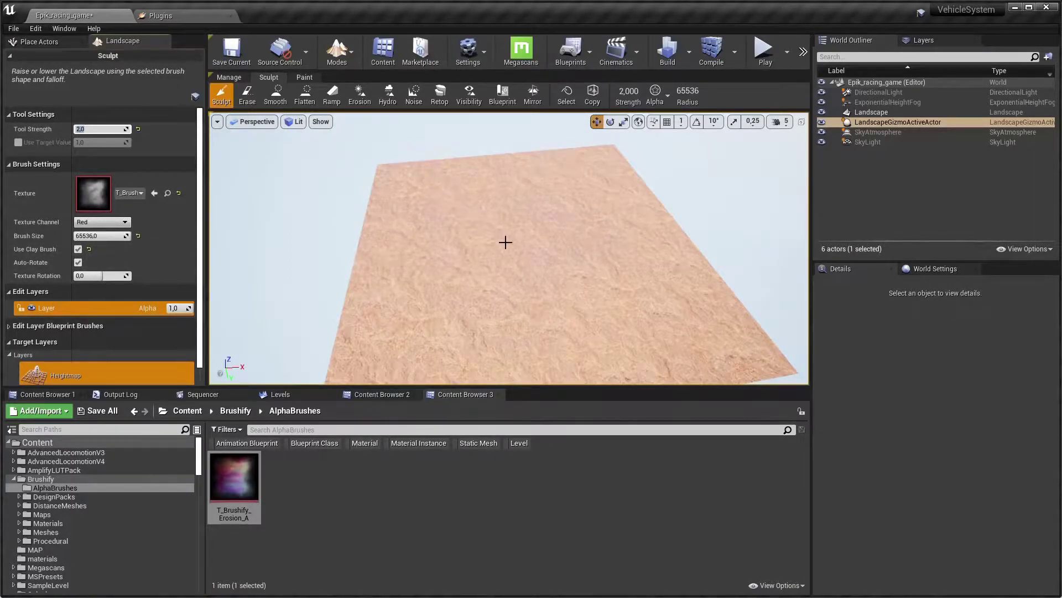
- Sculpt eroded mountain relief across the flat desert landscape with the Brushify alpha brush
click(606, 199)
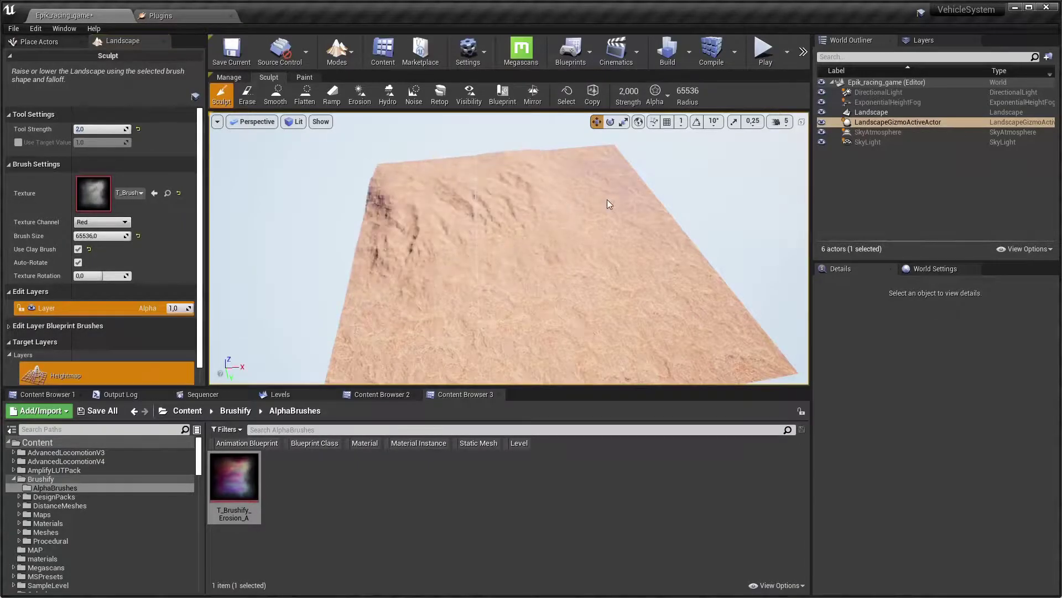
click(707, 340)
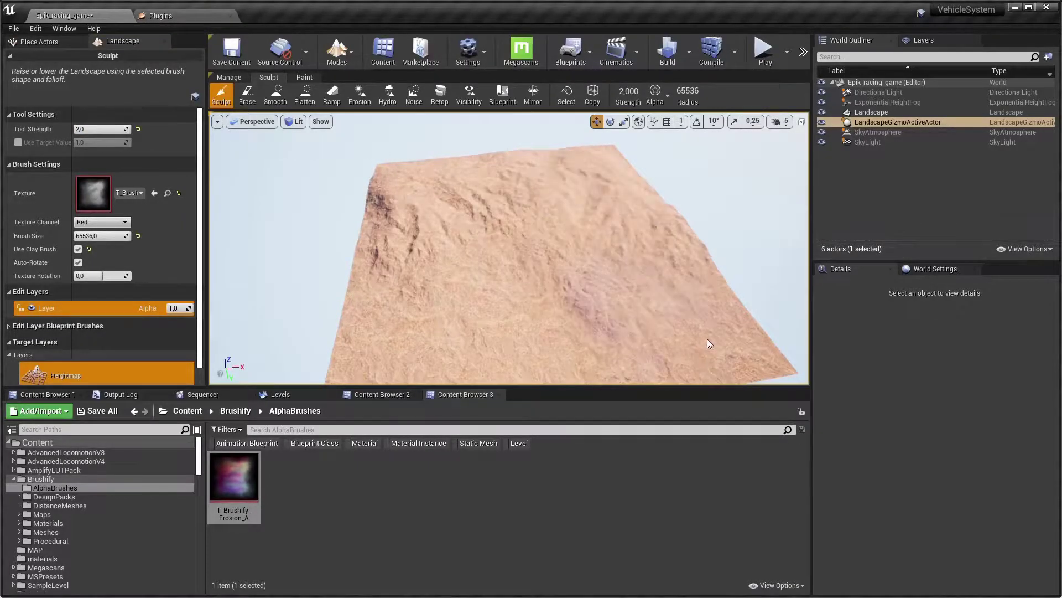
click(708, 339)
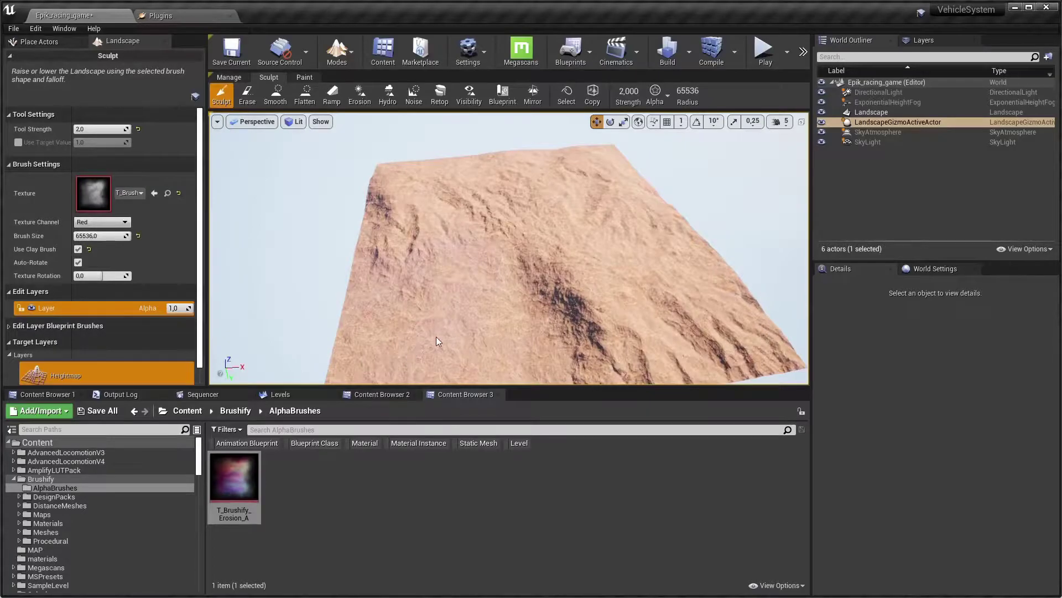
click(481, 321)
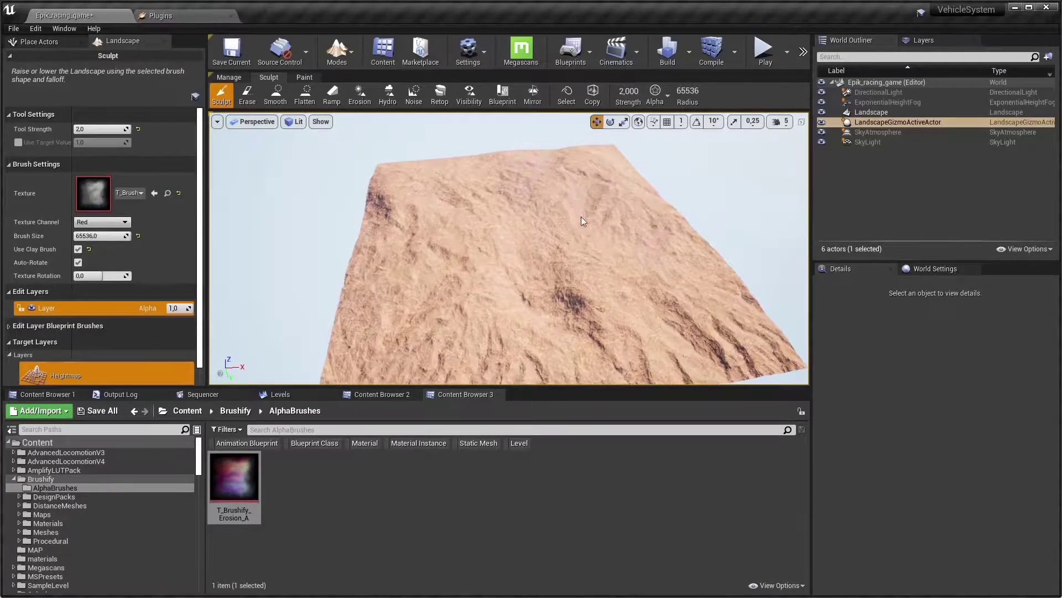
- Raise more eroded relief at the landscape's outer corners with the same alpha brush
mouse_move(581, 217)
right_down()
mouse_move(686, 238)
mouse_move(581, 222)
mouse_move(609, 179)
mouse_move(592, 183)
mouse_move(587, 191)
mouse_move(652, 185)
mouse_move(620, 177)
mouse_move(631, 186)
mouse_move(576, 221)
right_up()
key(w)
key(w)
key(w)
key(w)
key(s)
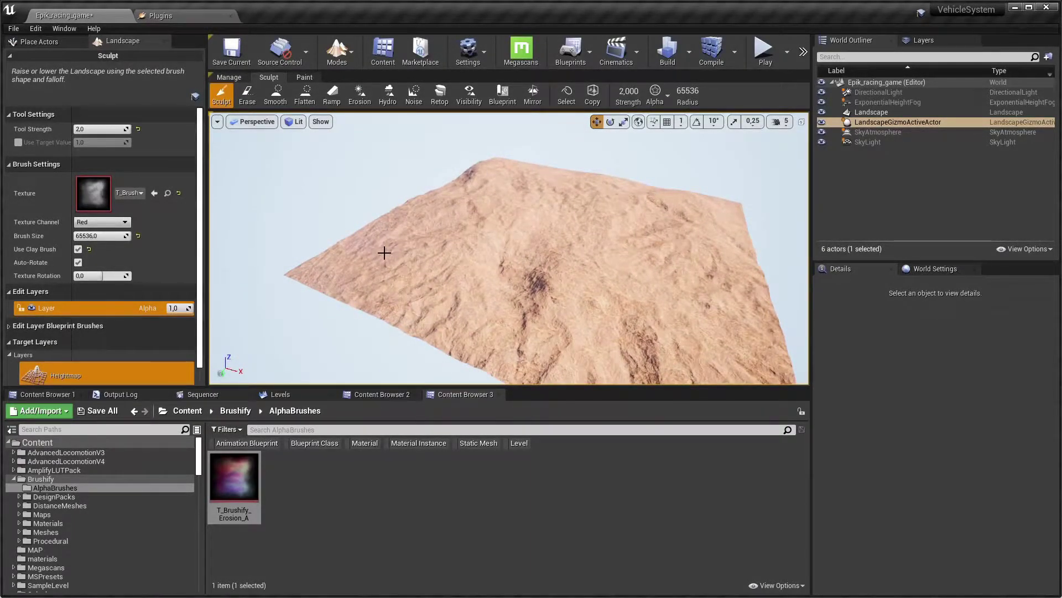
drag(384, 252, 384, 252)
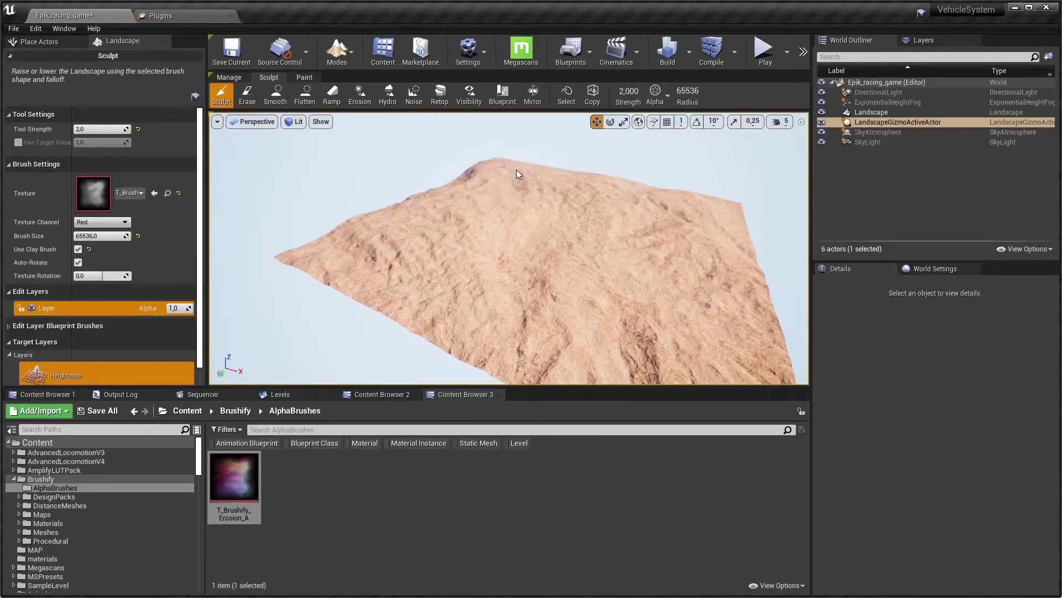
drag(516, 172, 514, 171)
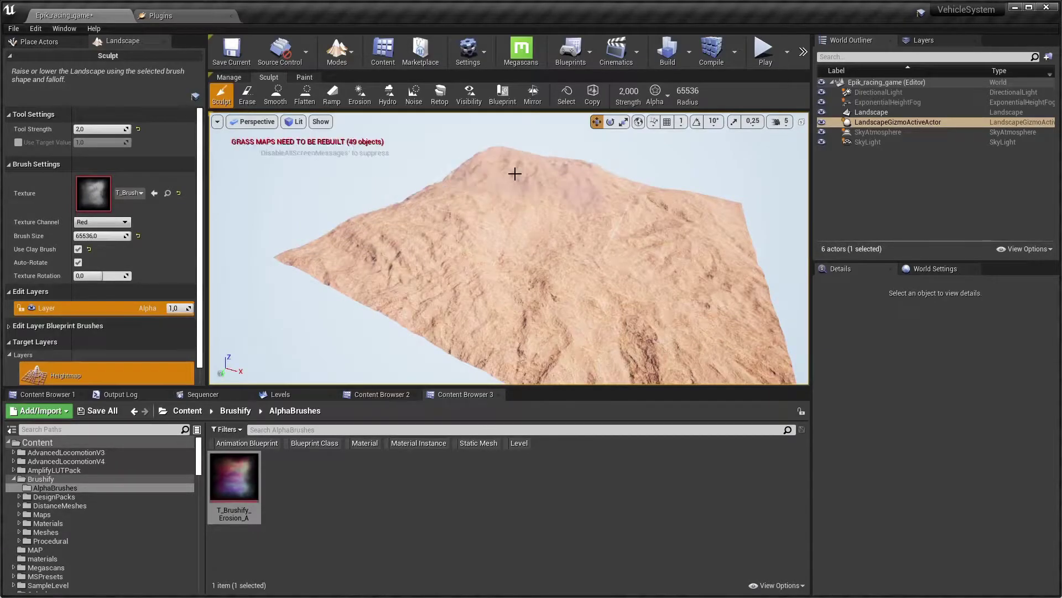
click(723, 208)
- Play the level in the editor from different landscape spots and run the character over the sculpted hills
right_drag(723, 208, 747, 249)
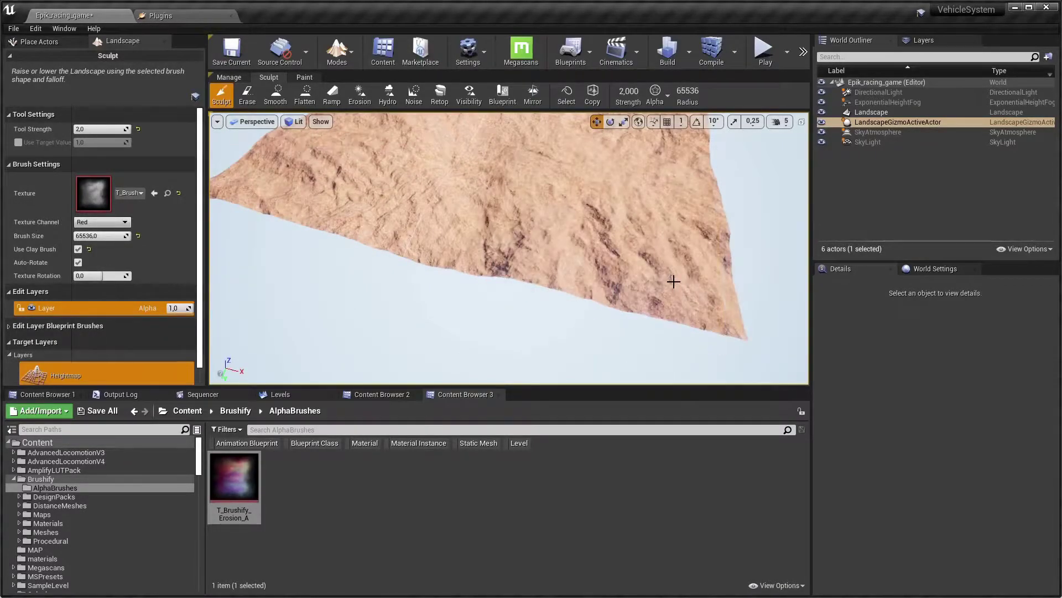
right_drag(673, 282, 673, 283)
key(alt+p)
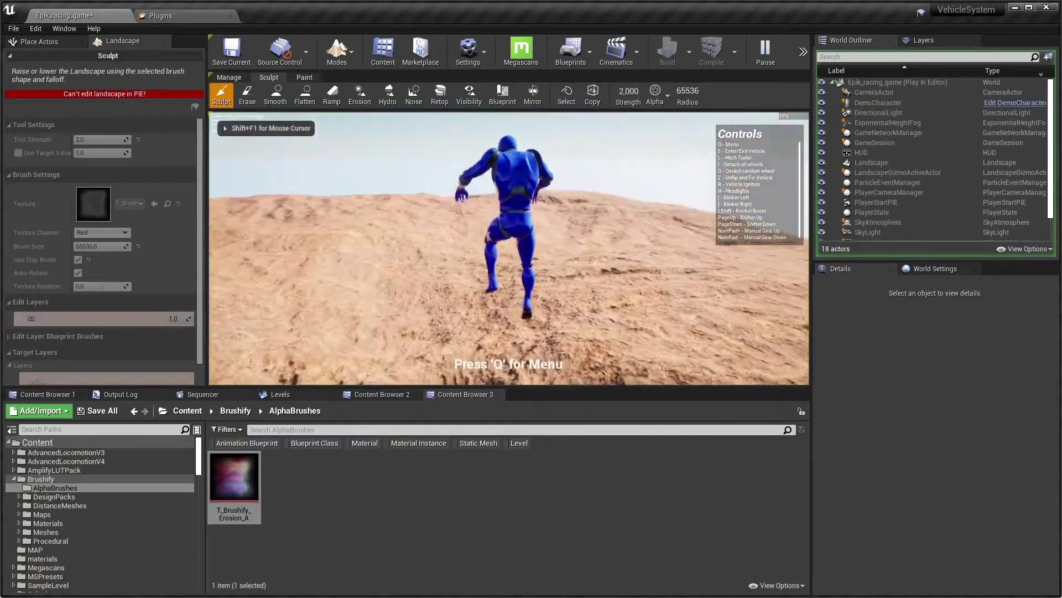
key(Escape)
mouse_move(685, 272)
right_down()
mouse_move(685, 293)
mouse_move(646, 287)
right_up()
key(alt+p)
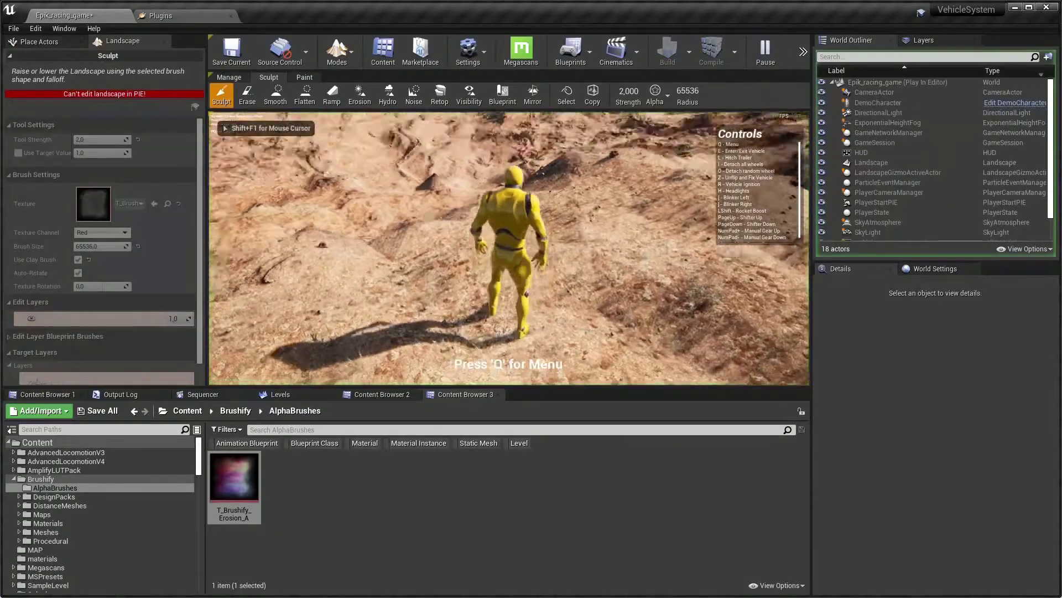
key(w)
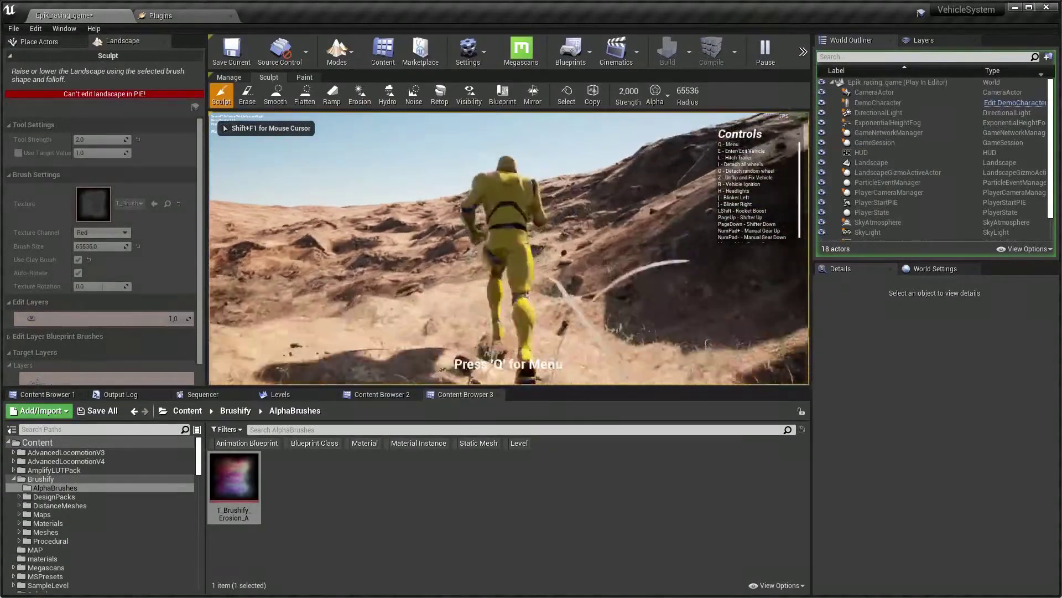
key(w)
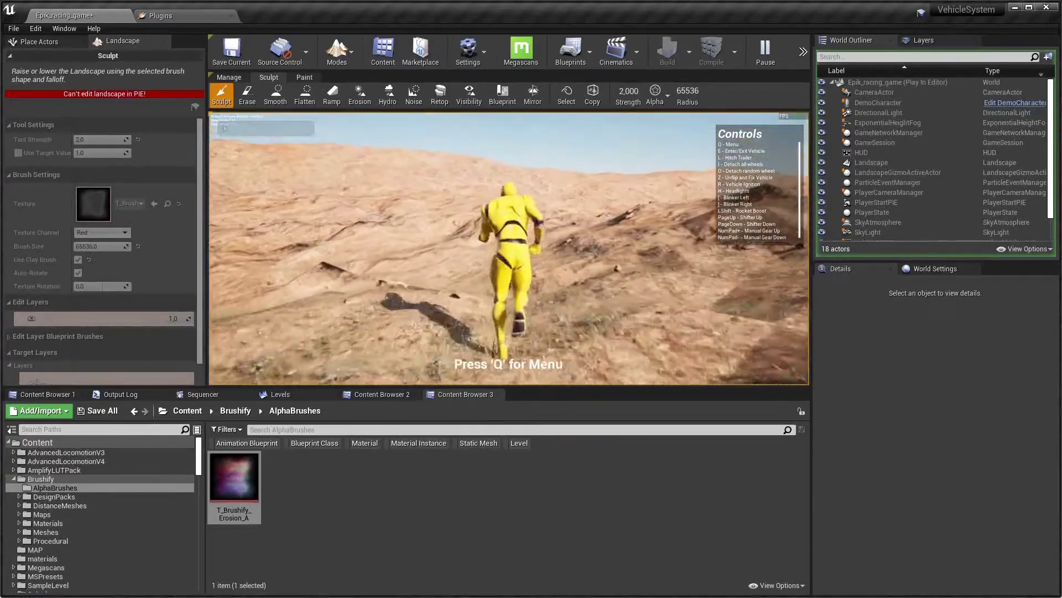
key(w)
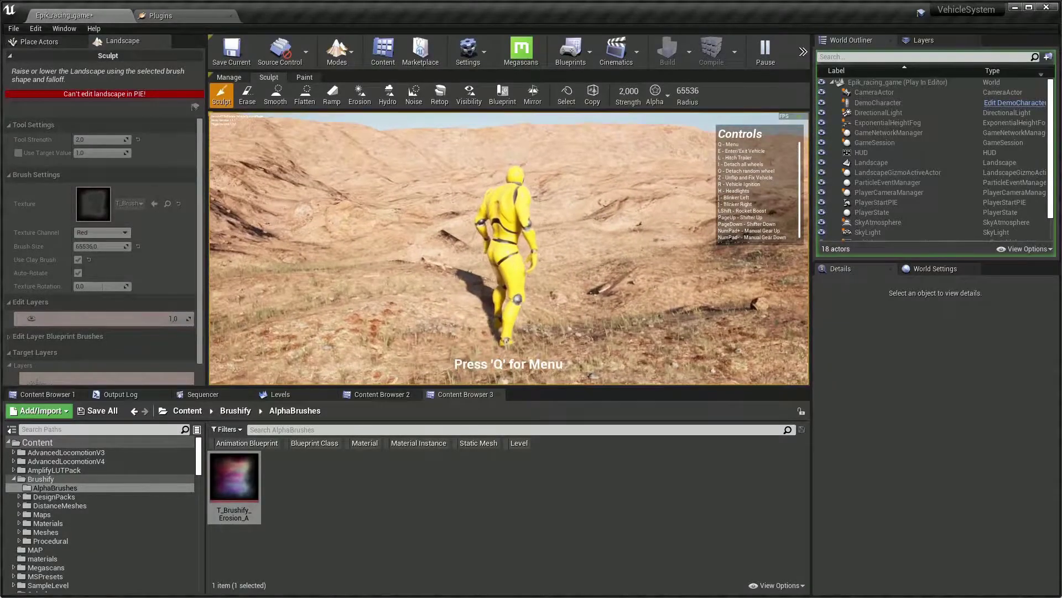
- Play full screen, spawn a MilitaryMPV (Pickup) and drive it across the sculpted terrain
key(F11)
key(q)
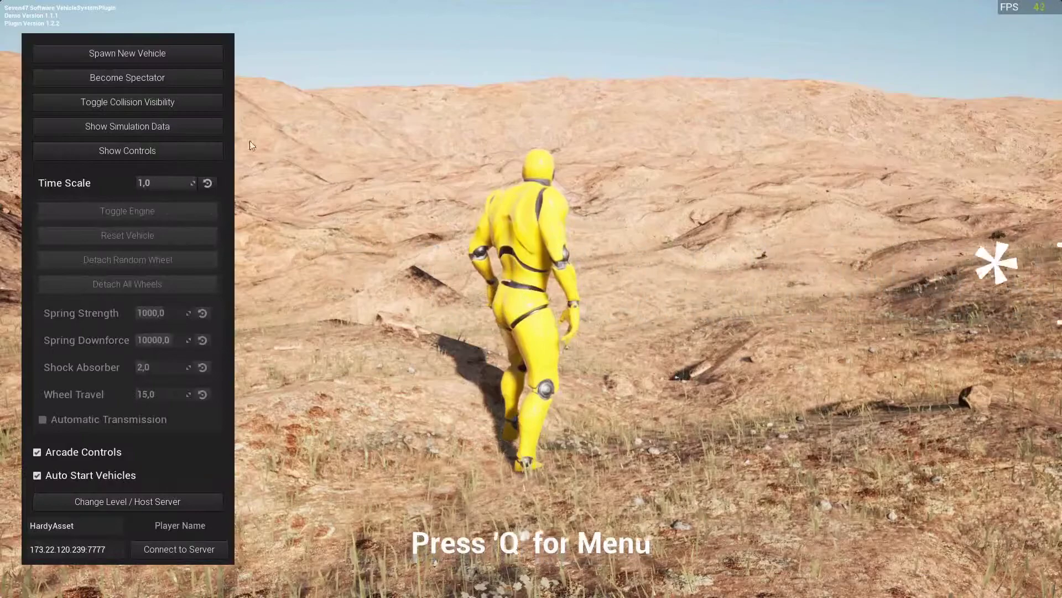
click(147, 57)
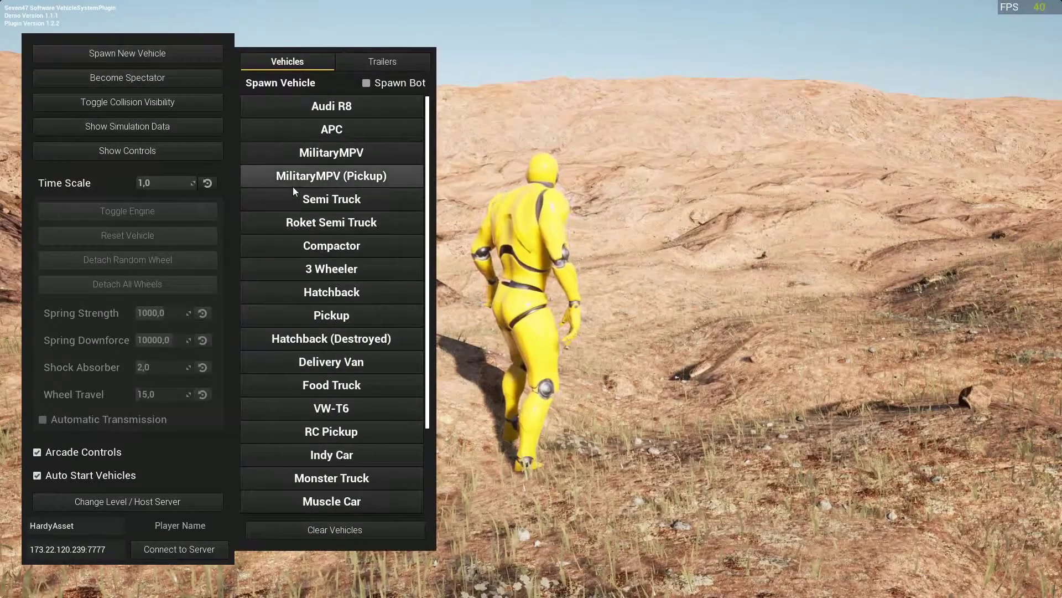
click(363, 180)
key(w)
key(Tab)
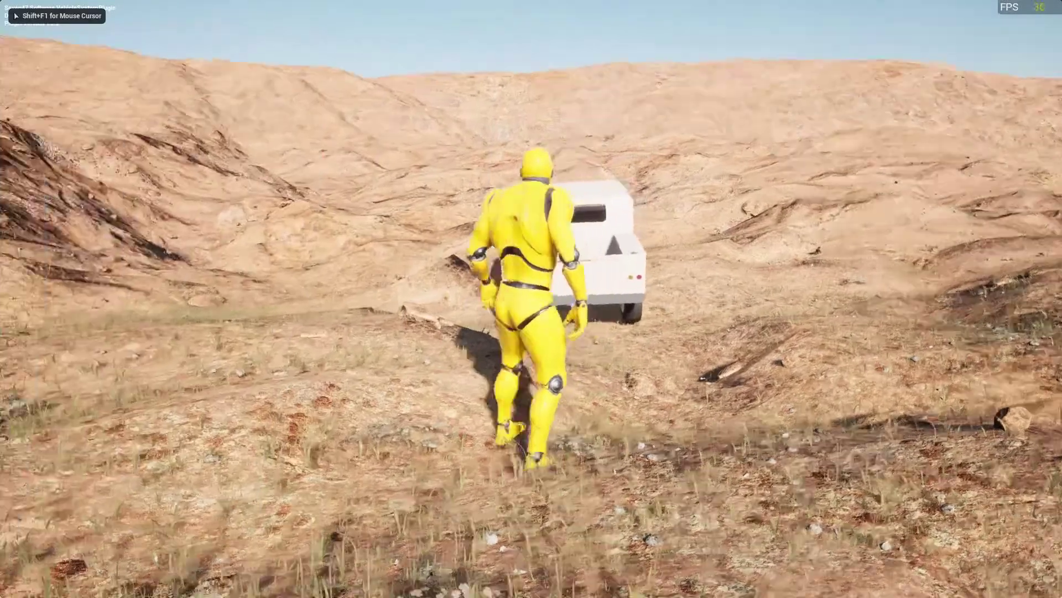
key(e)
key(w)
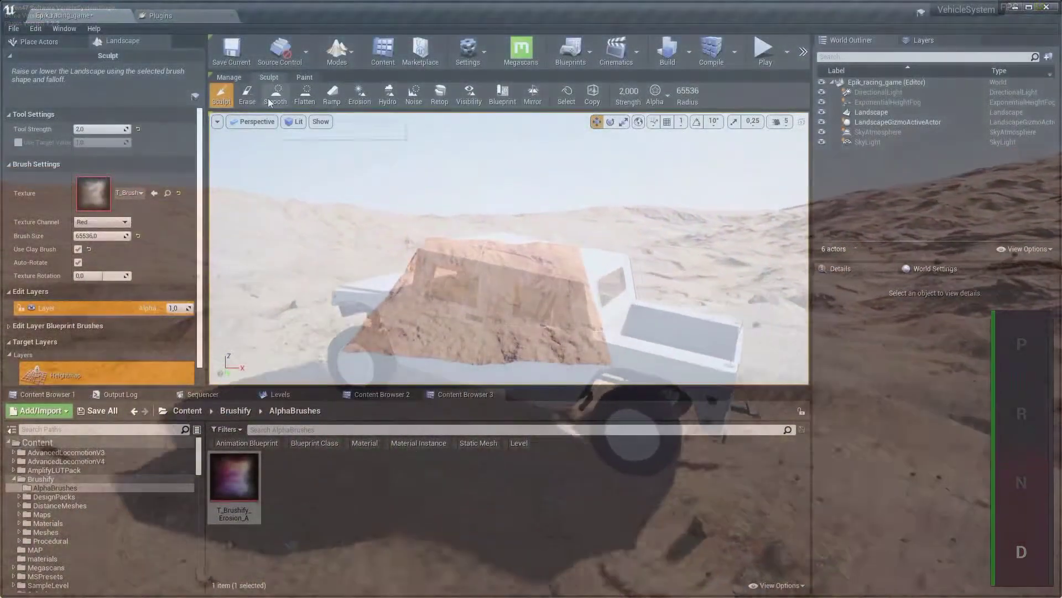
- Smooth the sculpted landscape with the Smooth tool at strength 5.0 and brush size 65536
click(276, 94)
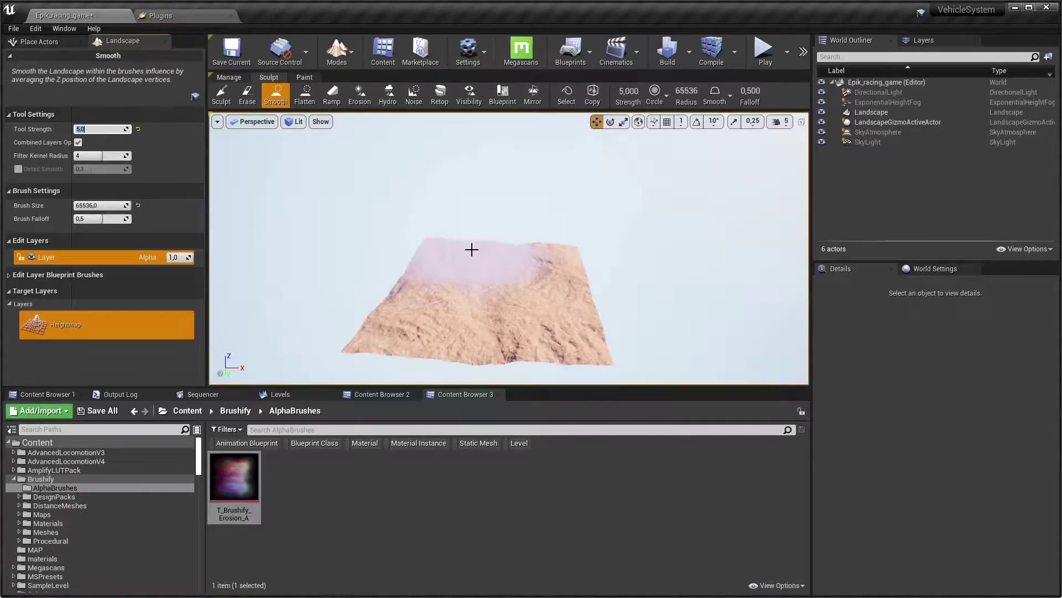
click(559, 269)
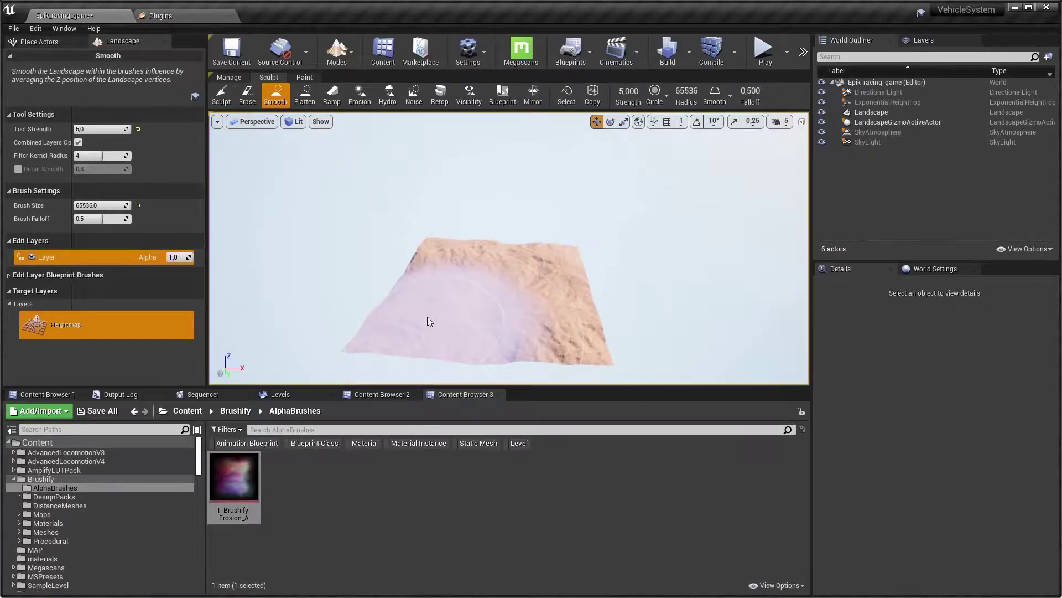
drag(427, 322, 427, 322)
- Play the level, spawn a MilitaryMPV and test-drive it over the smoothed terrain
key(w)
right_drag(427, 322, 434, 310)
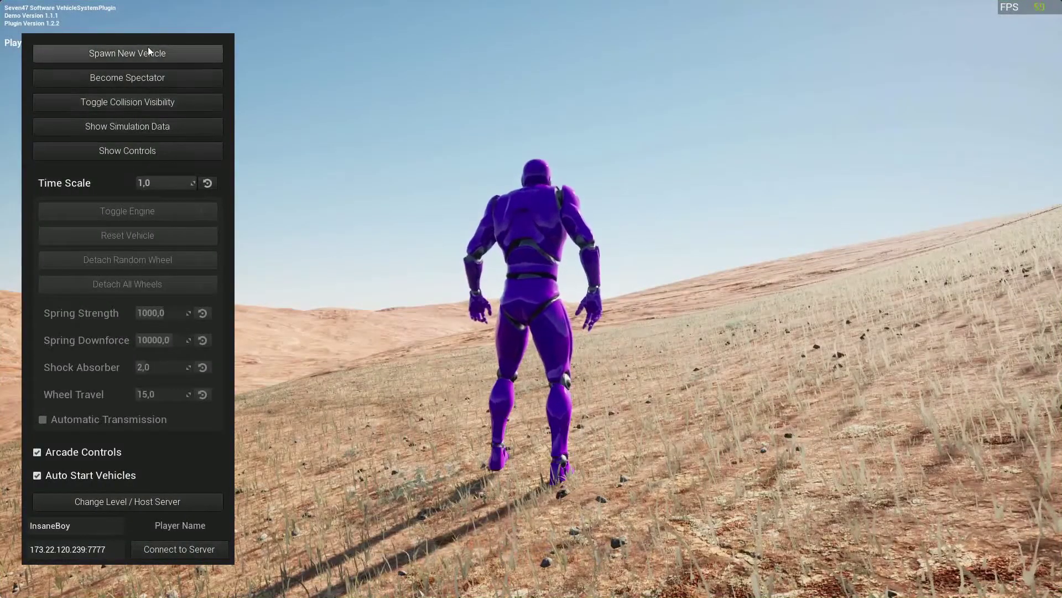
click(148, 47)
click(335, 153)
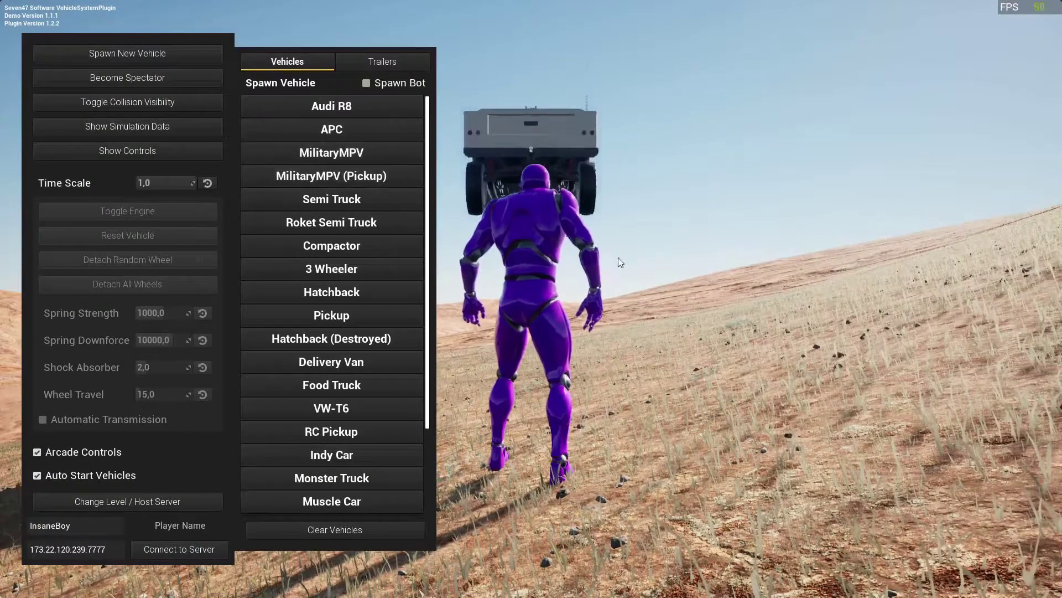
key(w)
key(f)
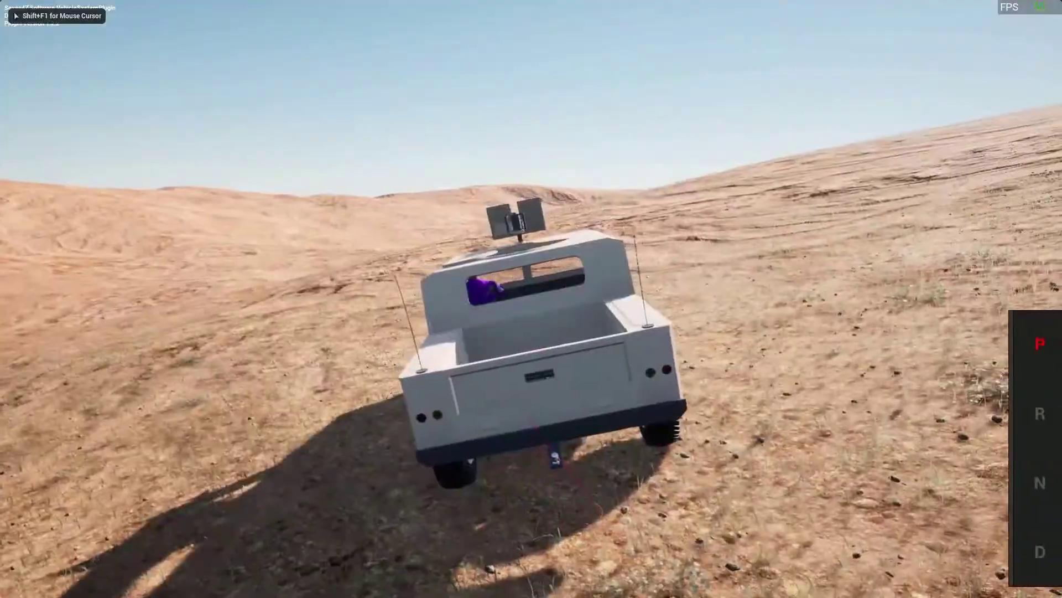
key(w)
key(w)
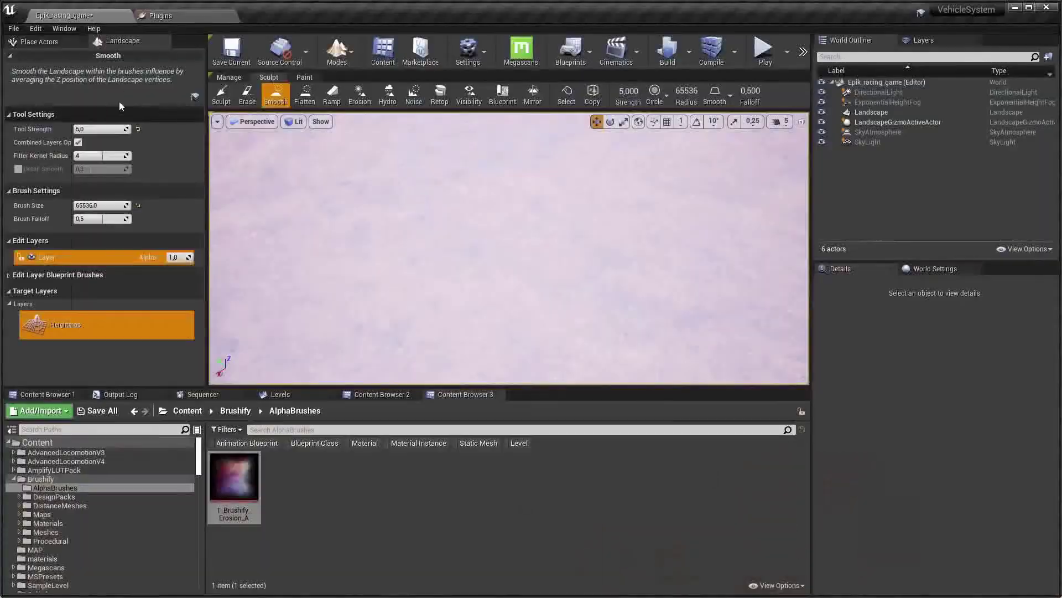
- Set the Phys Material of the Desert paint layer's Desert_LayerInfo asset to Surface_Dirt and save it
click(304, 78)
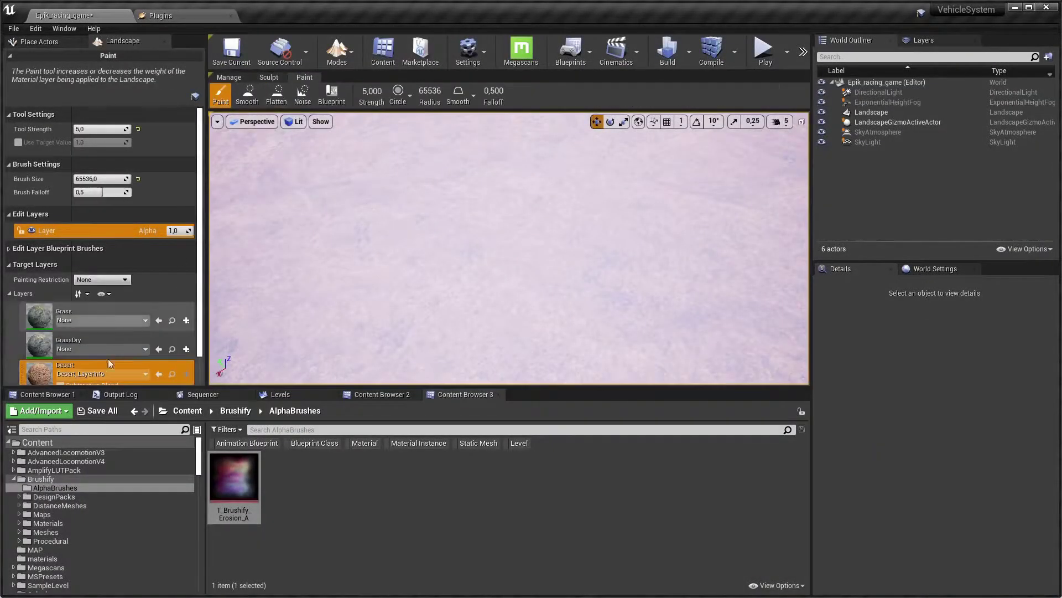
click(175, 378)
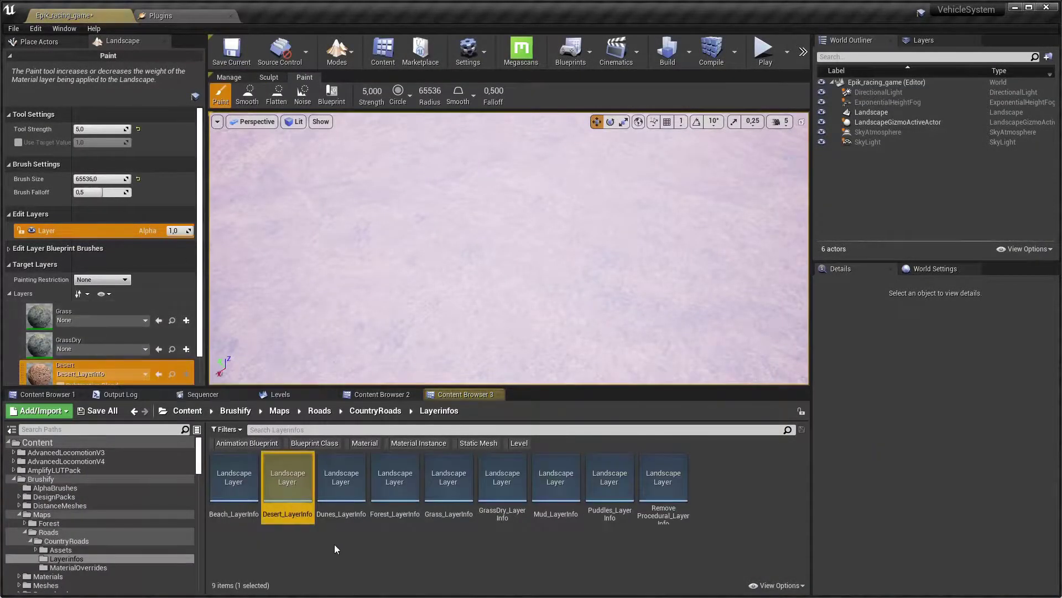
double_click(283, 476)
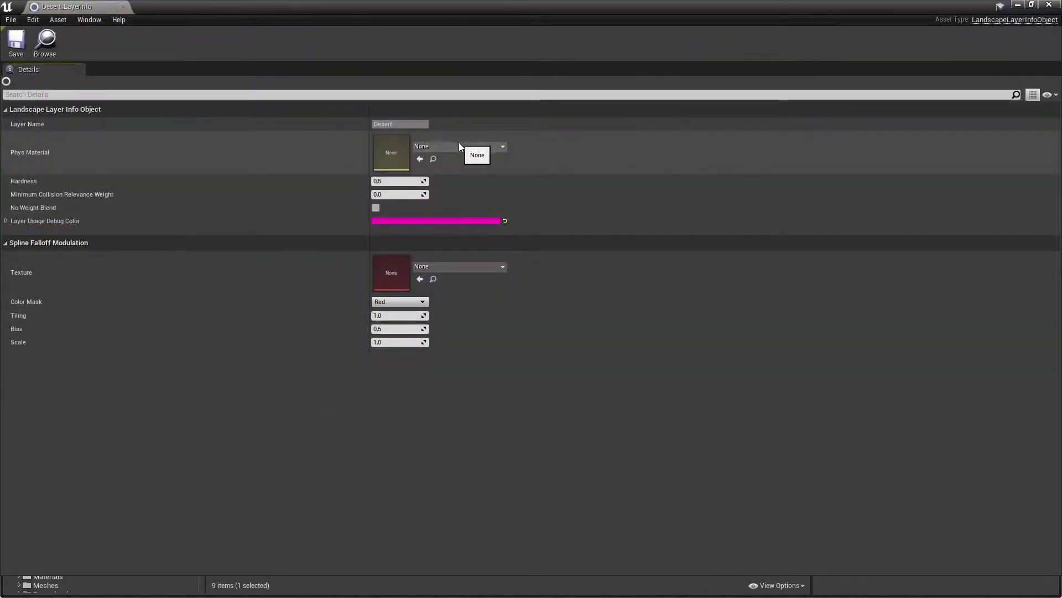
click(461, 146)
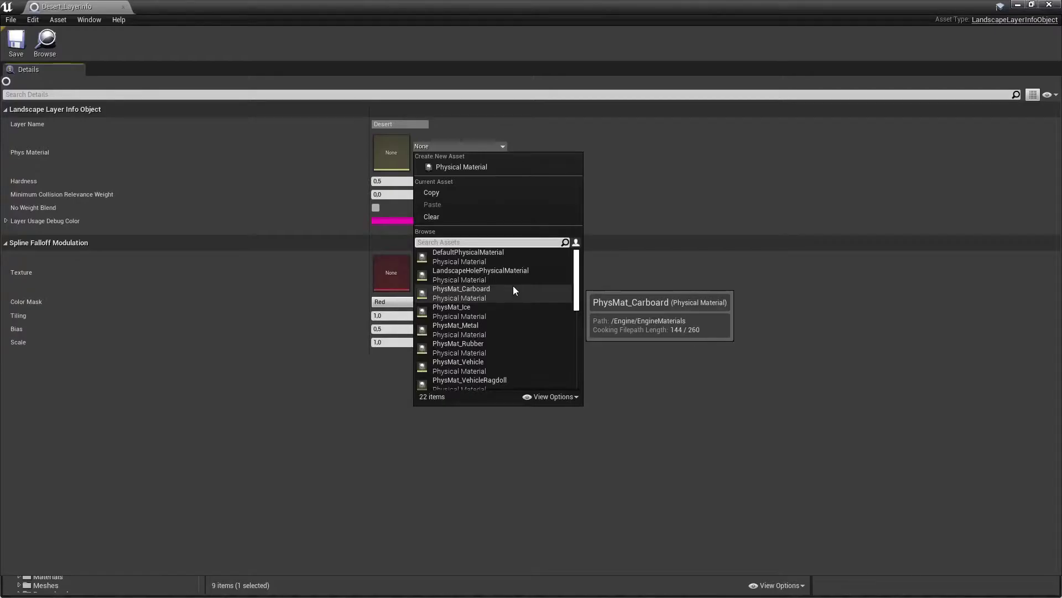
text(dir)
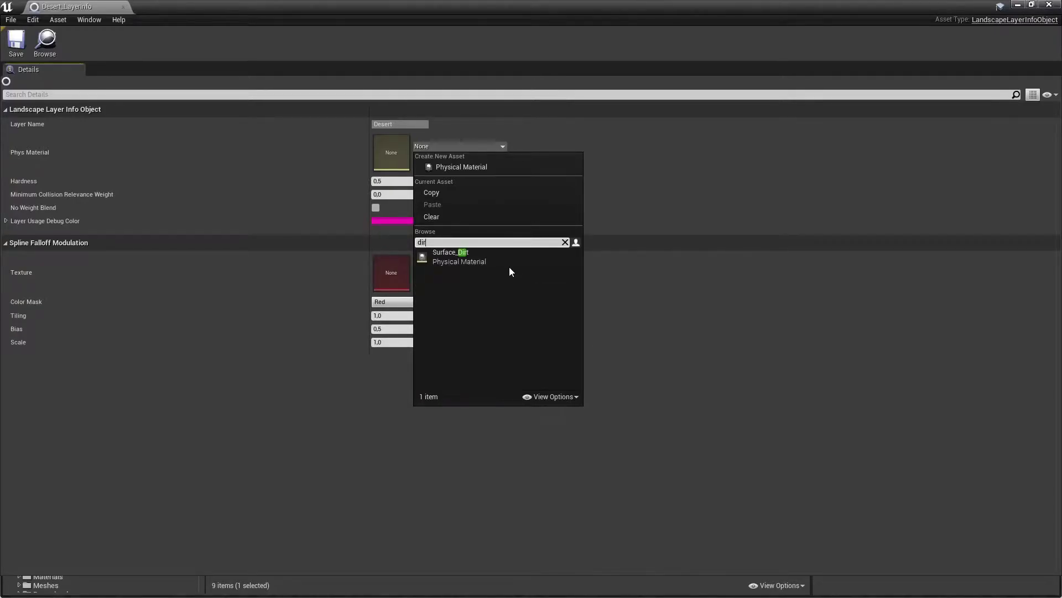
click(509, 264)
click(16, 44)
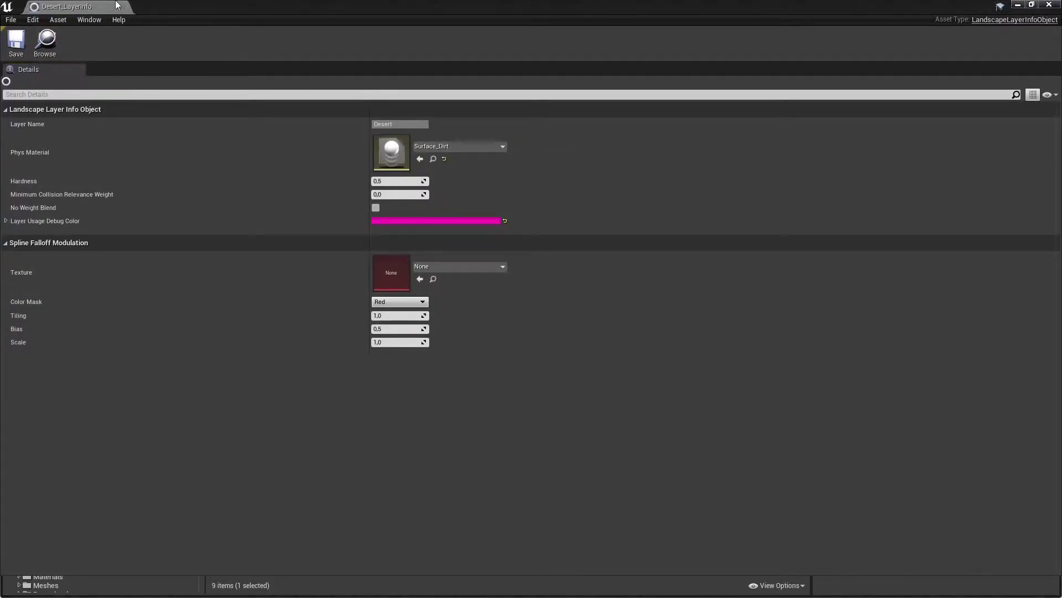
click(122, 7)
- Test-drive a vehicle in the editor to examine its wheel effects on the desert surface
key(w)
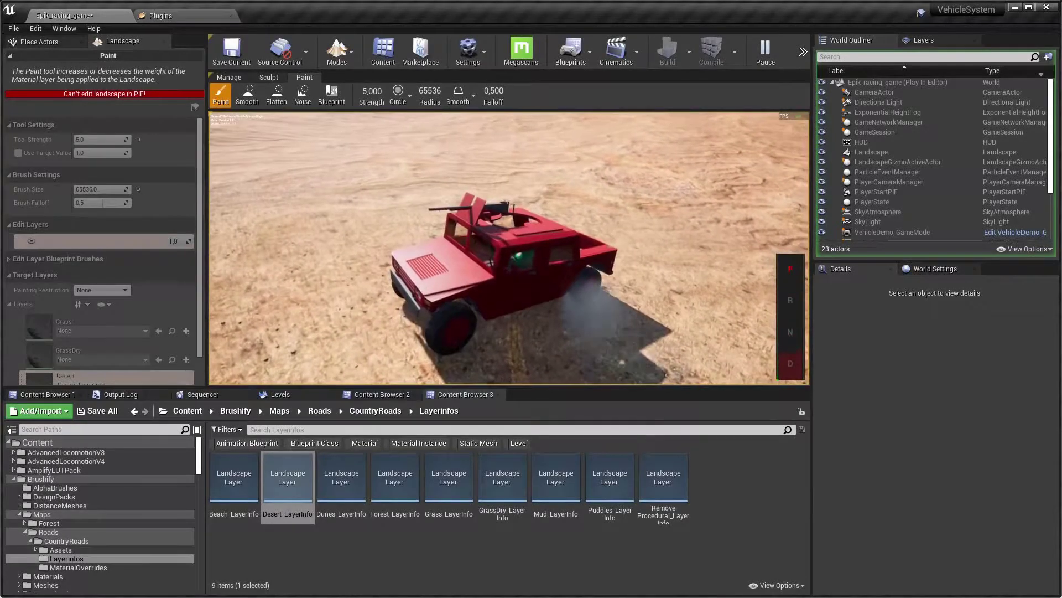
key(Escape)
right_drag(509, 249, 652, 288)
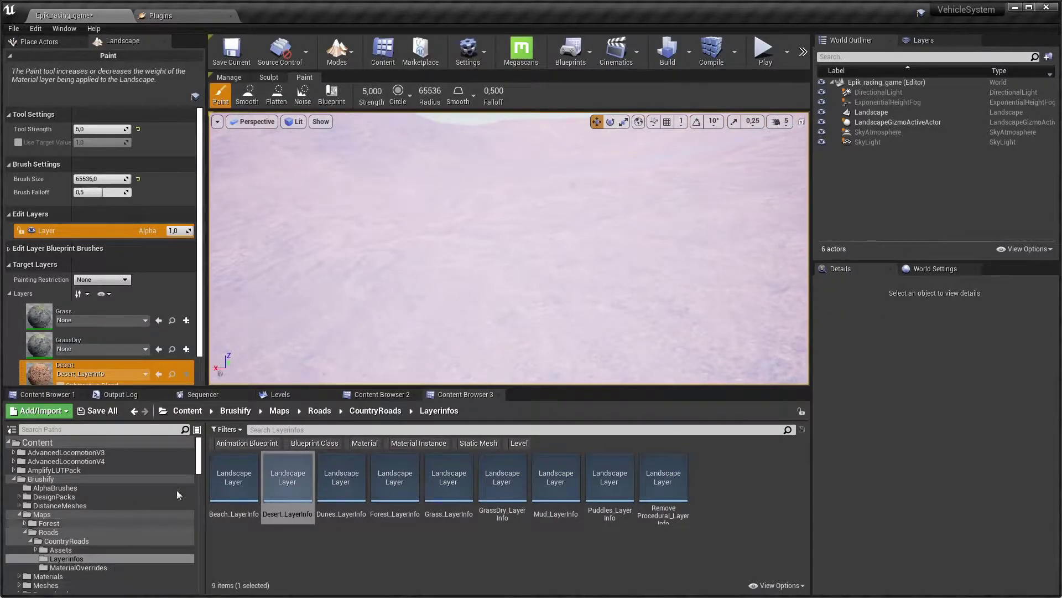
- Activate the landscape Splines tool and create a second edit layer
right_drag(470, 249, 506, 308)
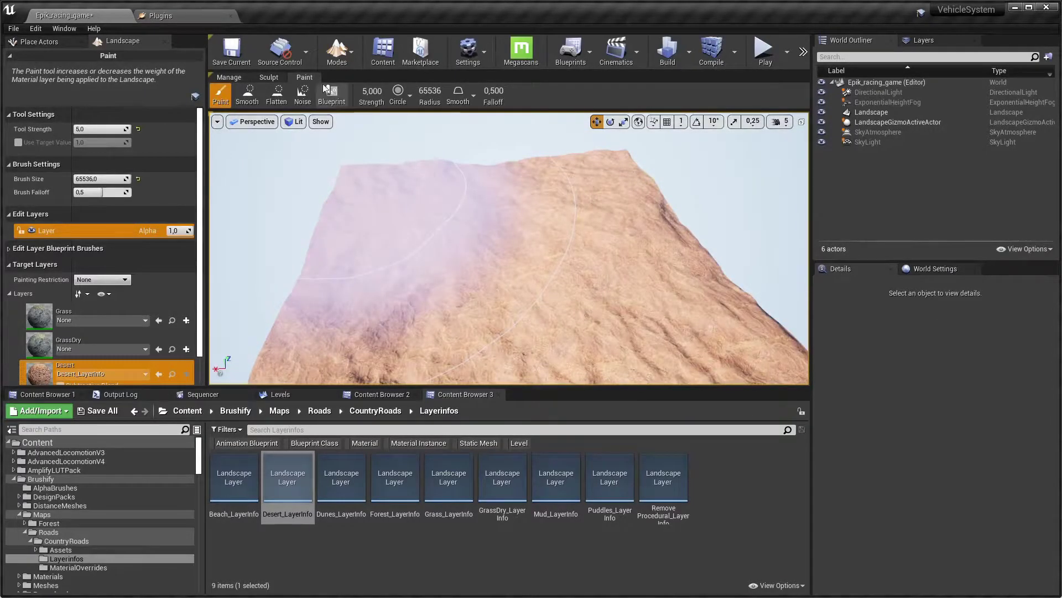
click(229, 77)
click(397, 95)
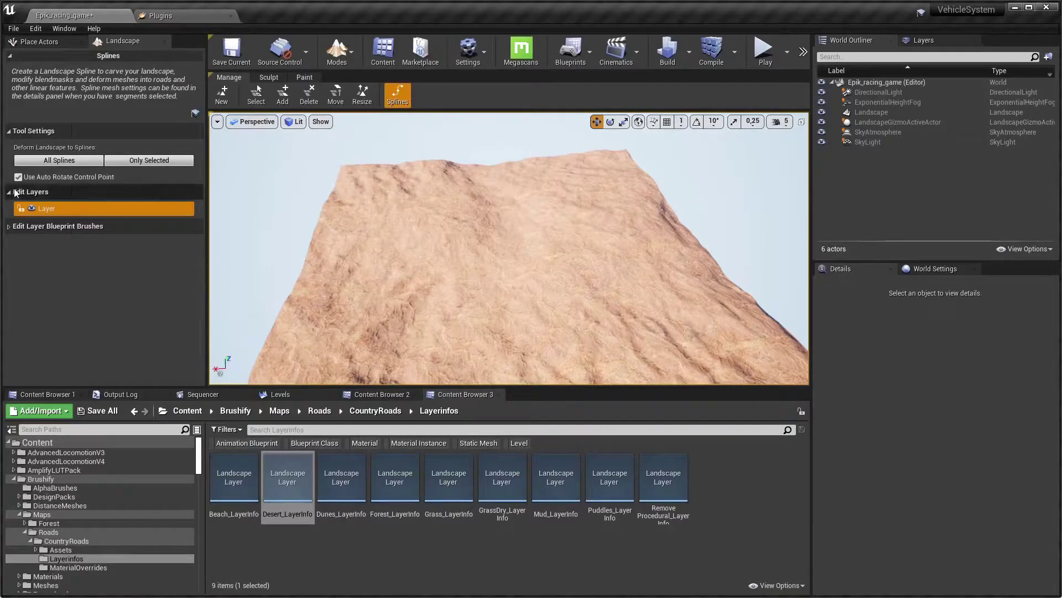
right_click(55, 207)
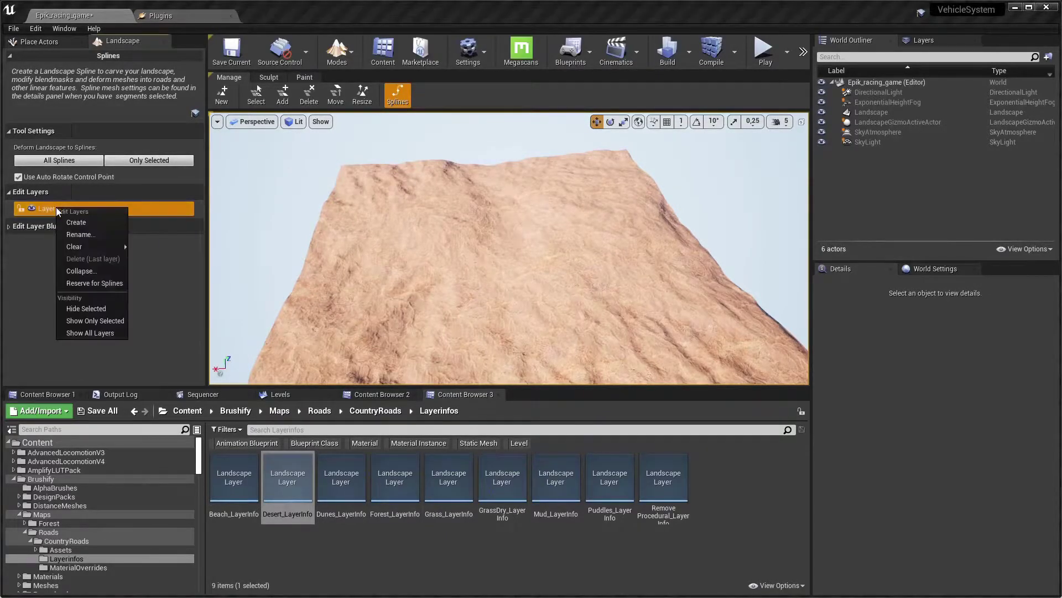
click(71, 227)
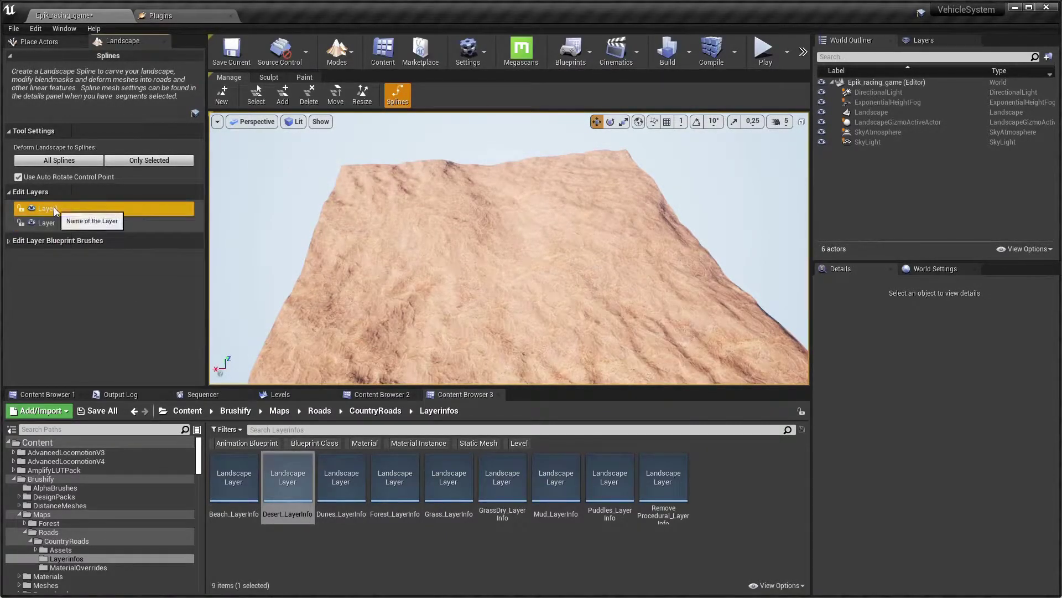
- Rename the new edit layer as Splines
double_click(55, 208)
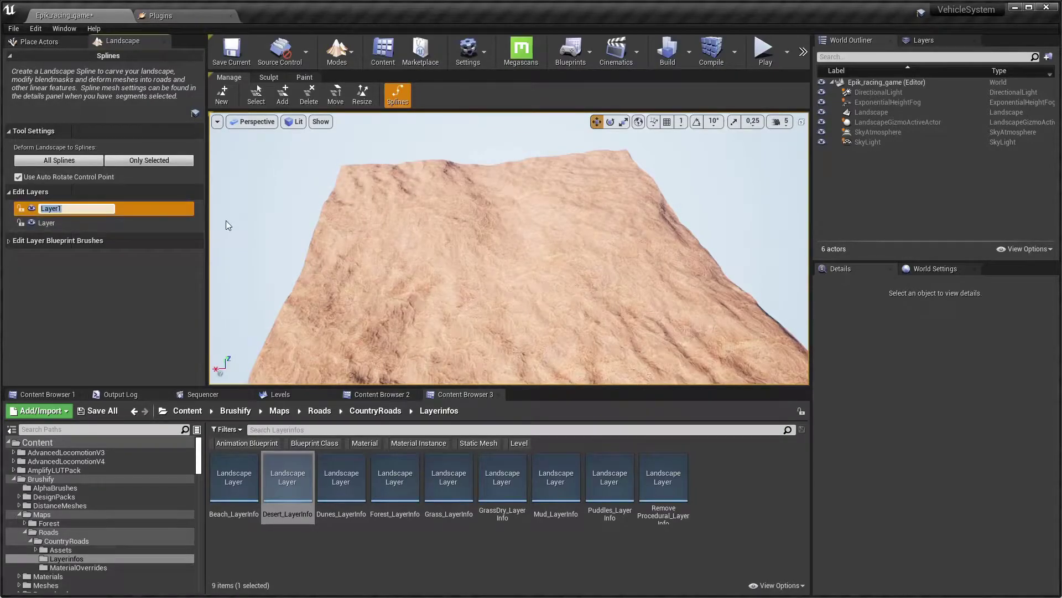
text(Splines)
key(Return)
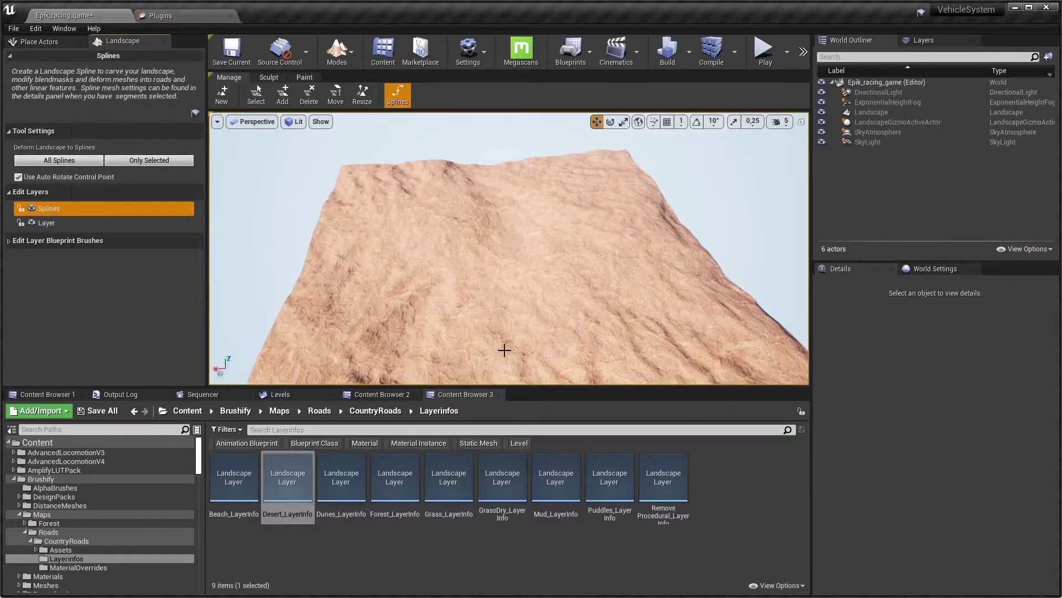
- Place landscape spline control points seen from above to form the lower and right-hand stretches of the race track
mouse_move(505, 349)
right_down()
mouse_move(506, 361)
mouse_move(531, 338)
mouse_move(536, 290)
mouse_move(535, 366)
mouse_move(529, 321)
mouse_move(525, 365)
mouse_move(505, 363)
mouse_move(506, 342)
right_up()
key(w)
right_drag(375, 163, 375, 163)
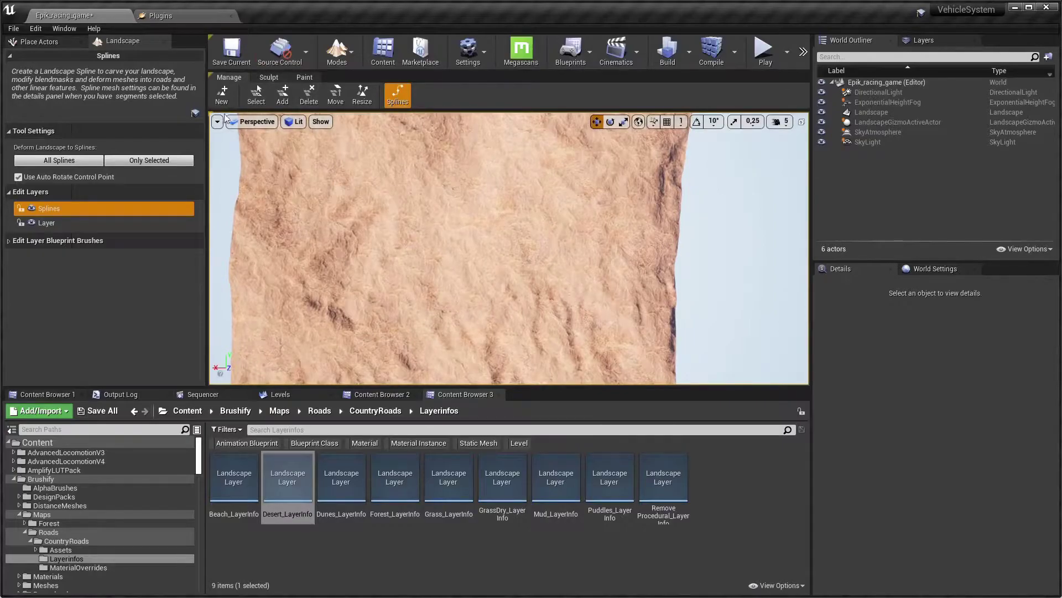
ctrl+click(414, 334)
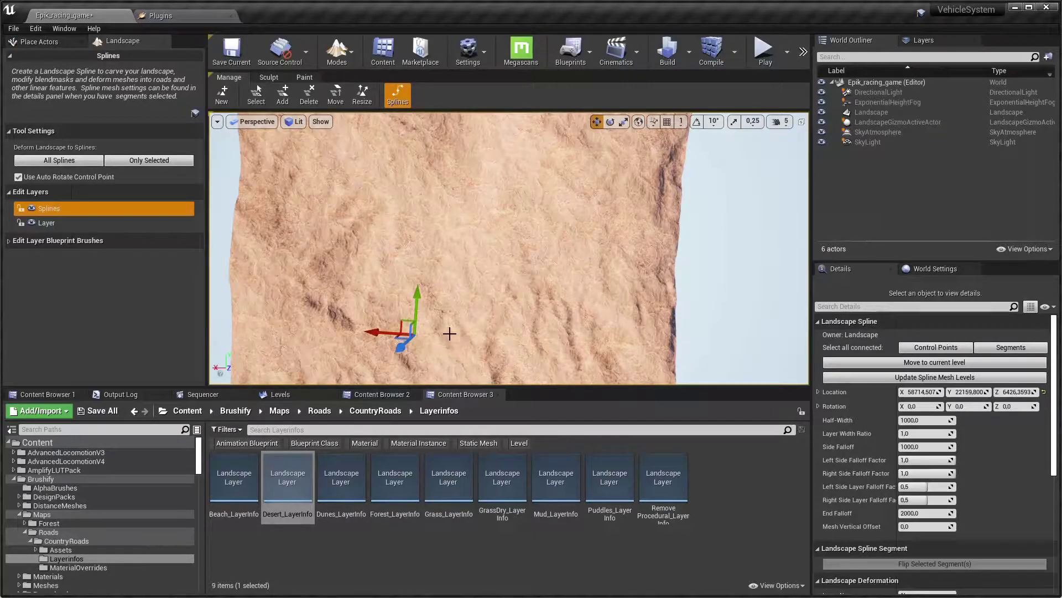
ctrl+click(439, 345)
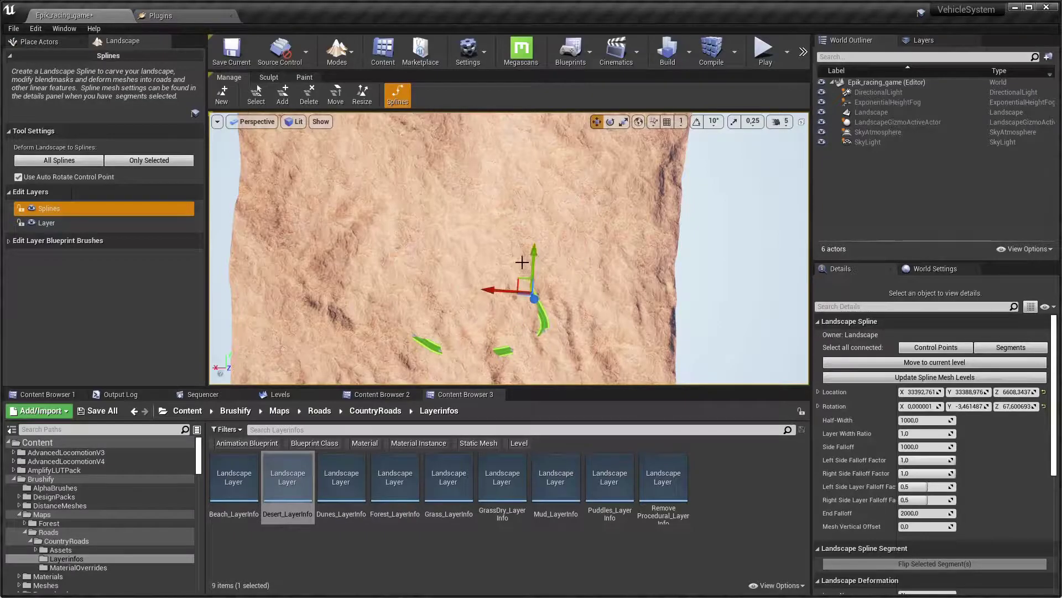
key(ctrl+z)
key(ctrl+z)
key(ctrl+z)
key(ctrl+z)
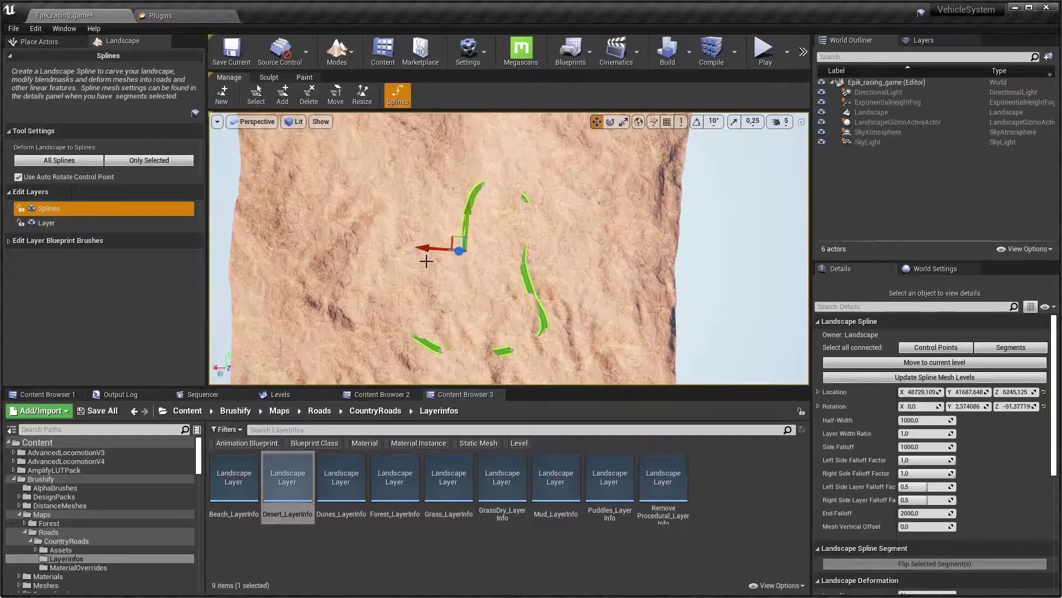
- Extend the spline with curving control points across the upper and left parts of the terrain, back toward its start
ctrl+click(406, 234)
ctrl+click(396, 206)
ctrl+click(351, 184)
ctrl+click(332, 202)
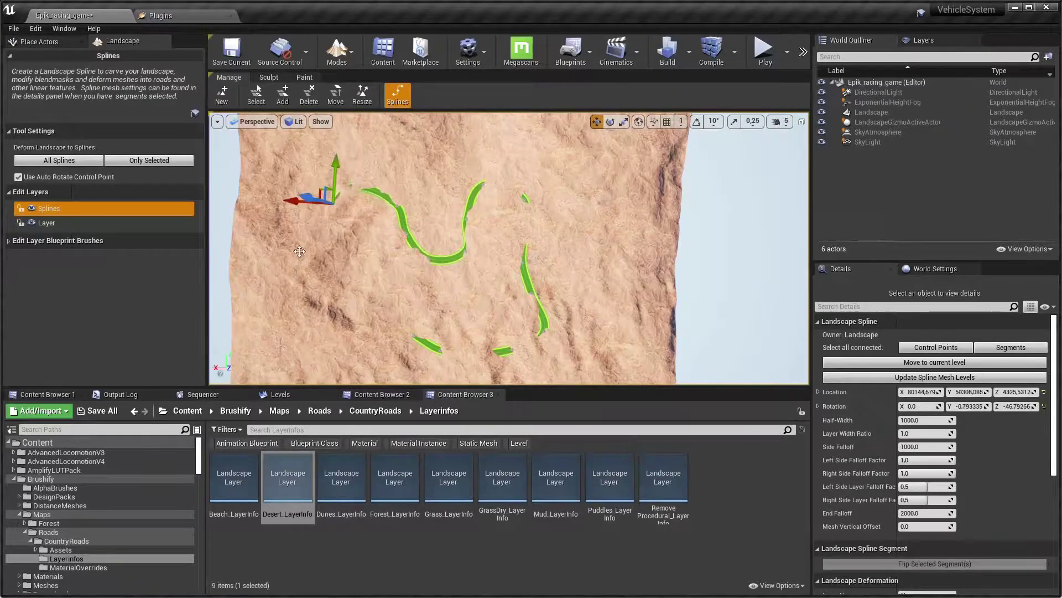
ctrl+click(300, 252)
ctrl+click(309, 289)
key(ctrl+z)
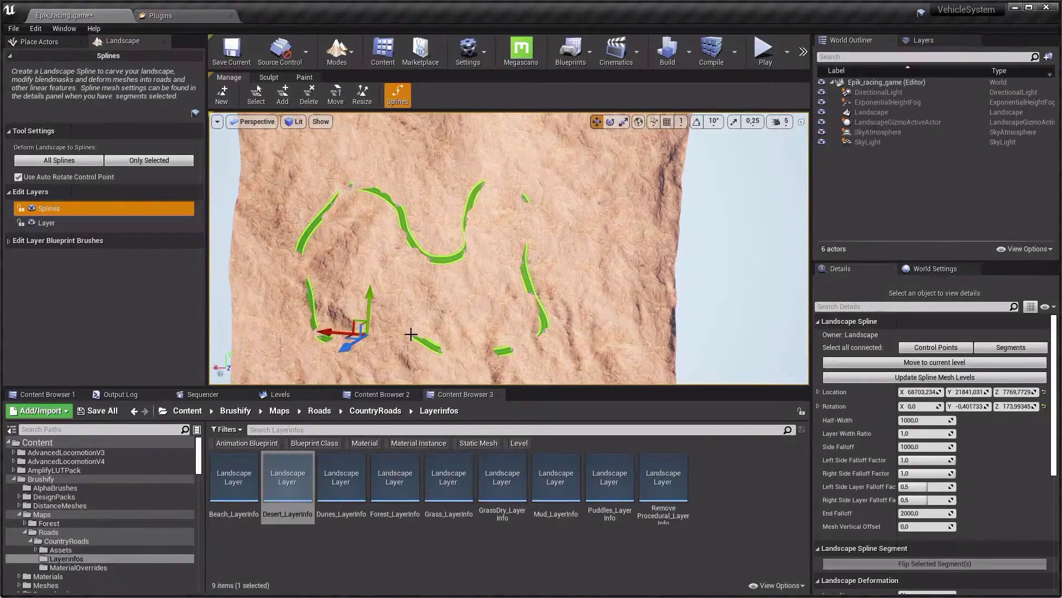
- Connect the last spline control point to the first one to close the track into a loop
right_drag(492, 333, 326, 332)
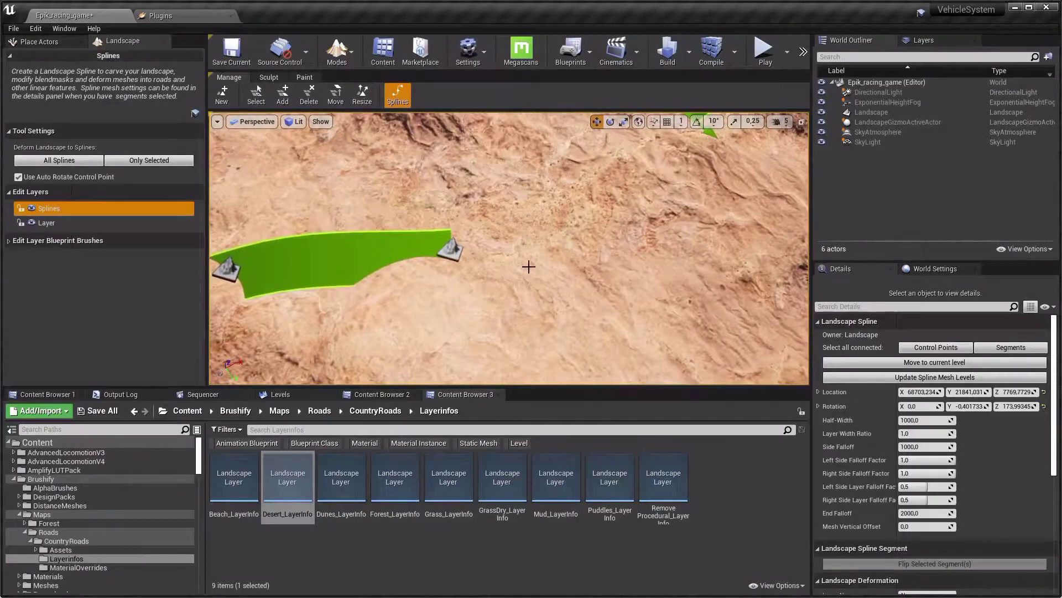
ctrl+click(452, 253)
right_drag(453, 254, 544, 190)
mouse_move(407, 200)
mouse_down()
mouse_move(410, 165)
mouse_move(401, 201)
mouse_up()
right_drag(443, 216, 464, 226)
- Select all connected spline segments and set their landscape deformation layer name to RemoveProcedural
click(1023, 348)
click(918, 461)
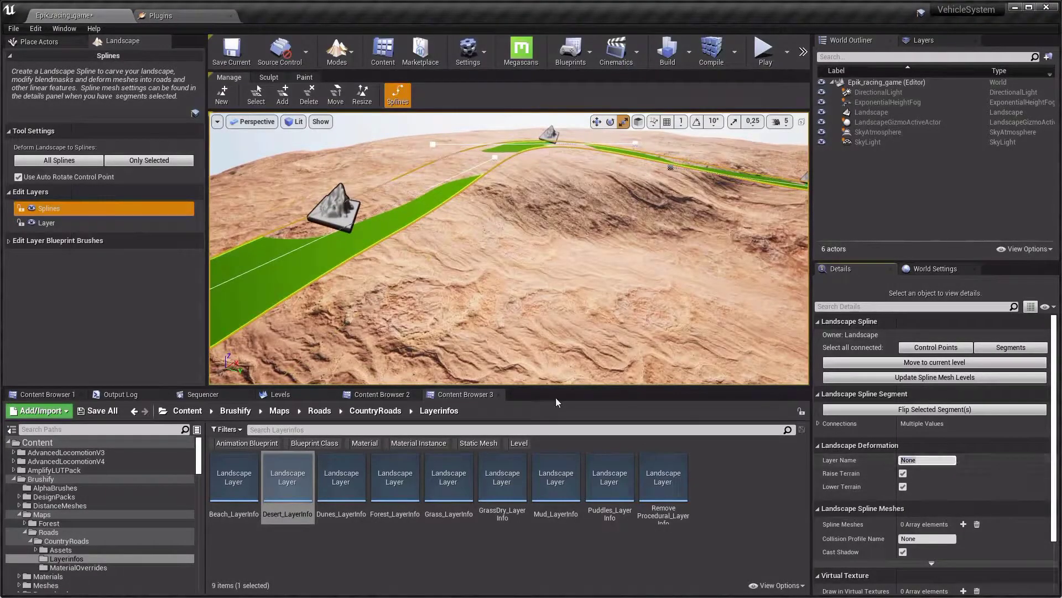
click(667, 495)
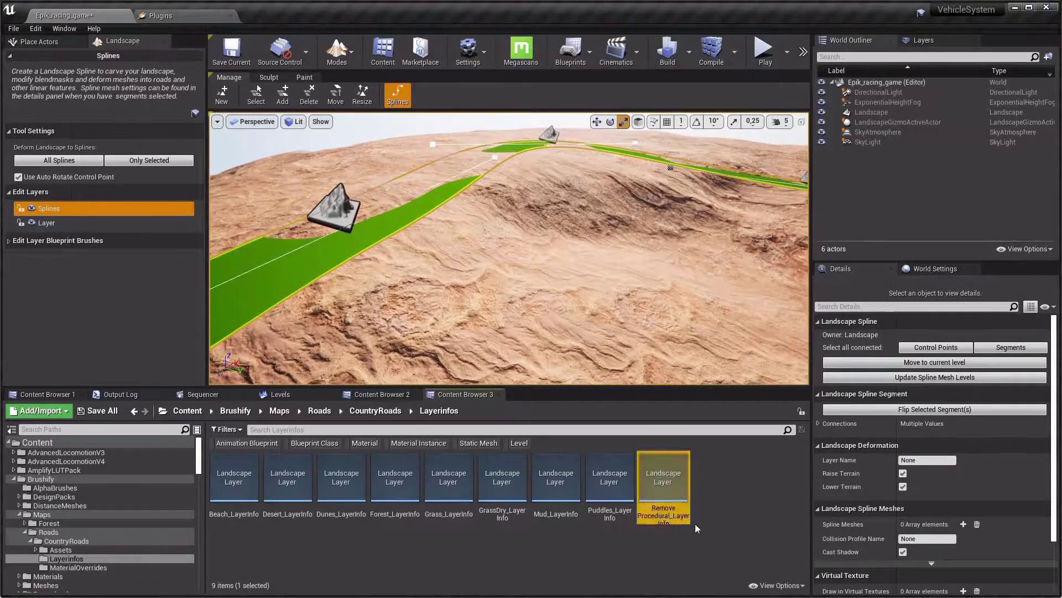
key(F2)
key(Home)
key(shift+Right)
key(shift+Right)
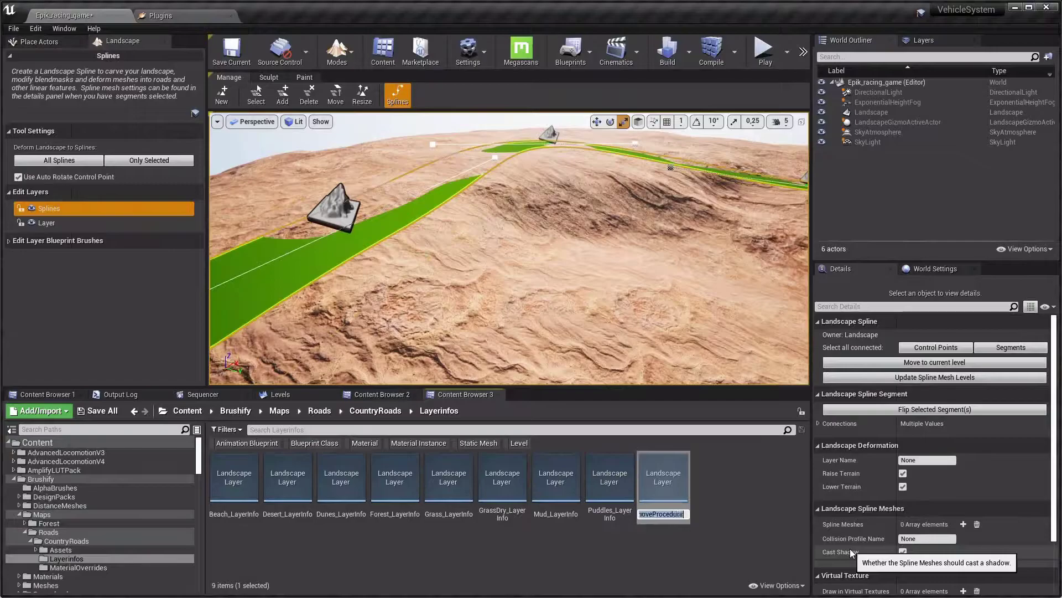
click(928, 463)
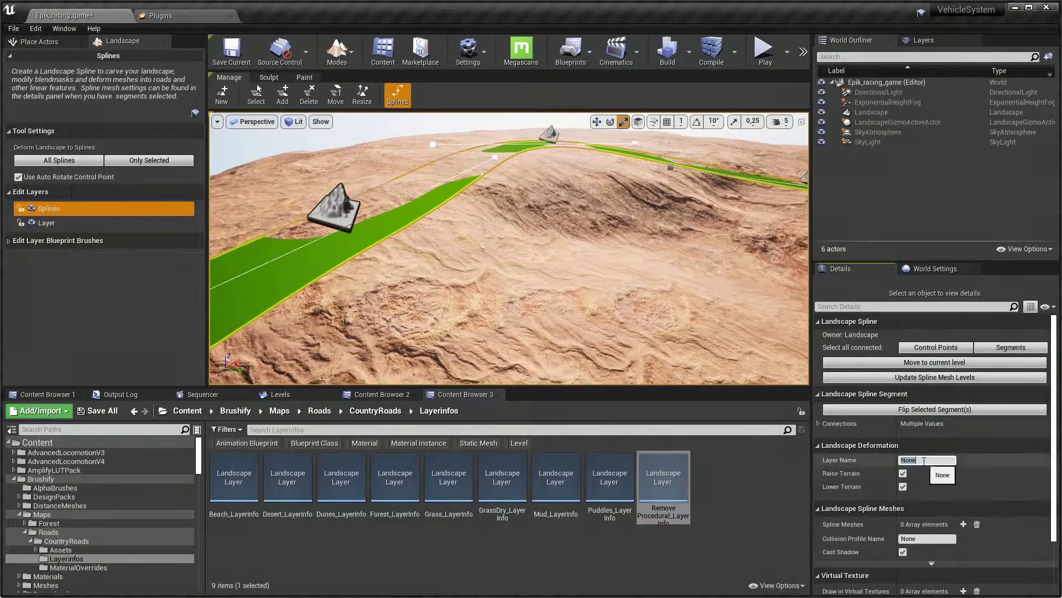
text(RemoveProcedural)
click(1028, 457)
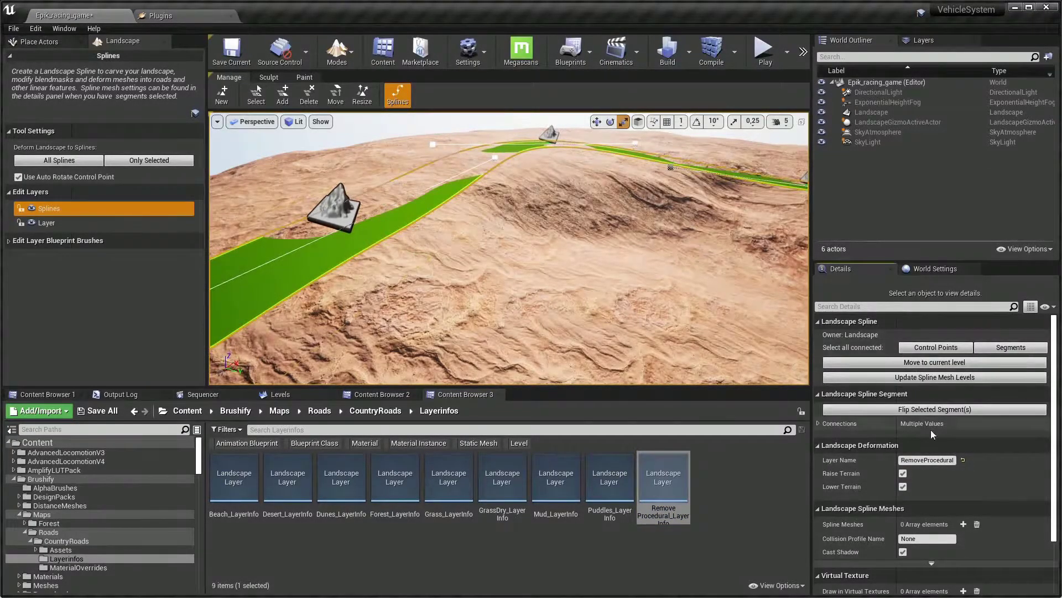
- Add a spline mesh entry to the selected segments and assign the S_RoadPlane_Mainroad_Line static mesh
click(963, 524)
click(973, 560)
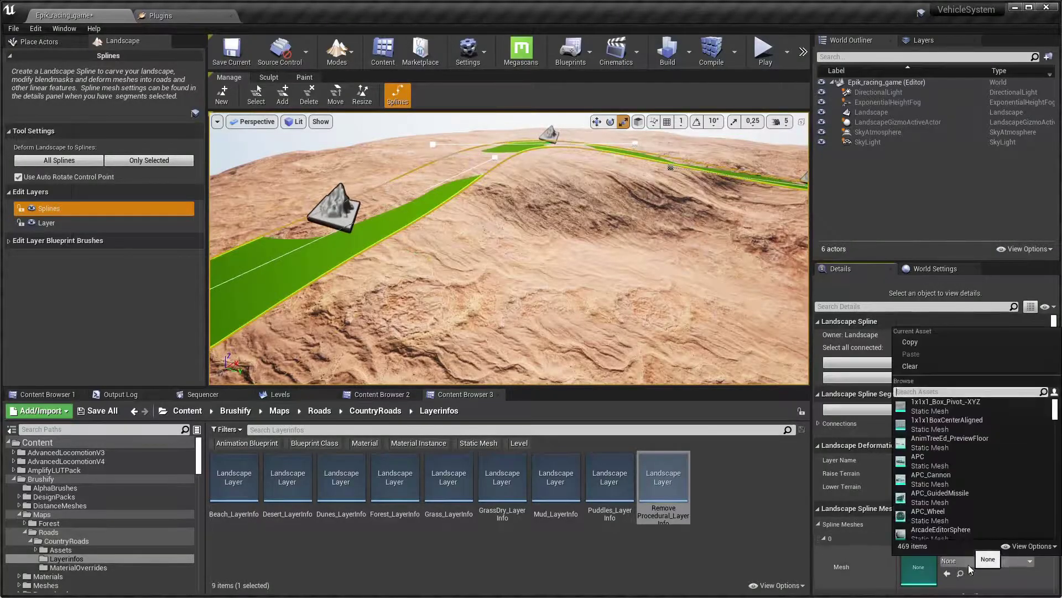
text(road)
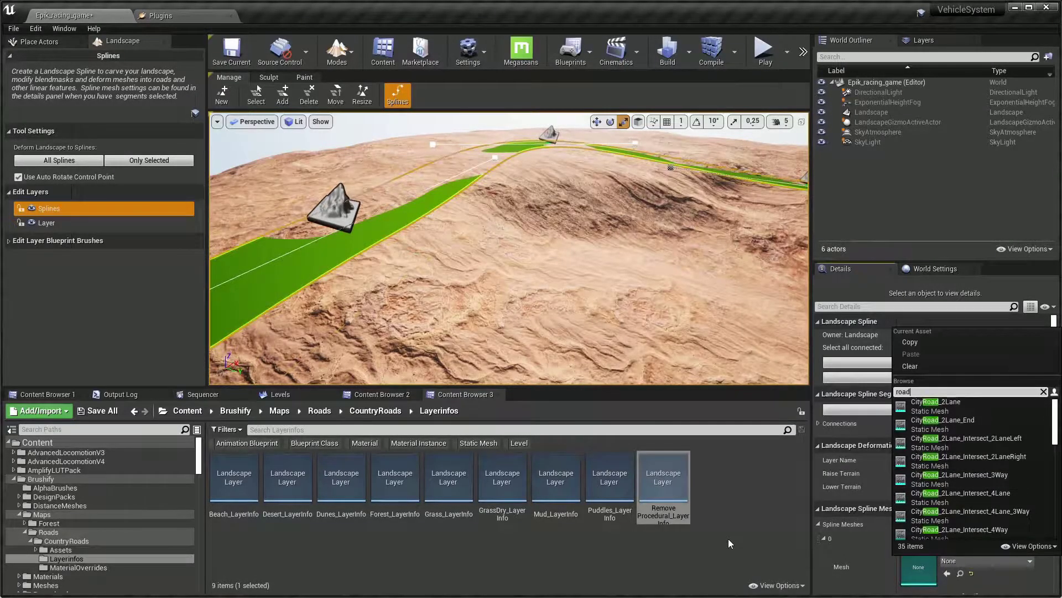
key(Home)
text(main)
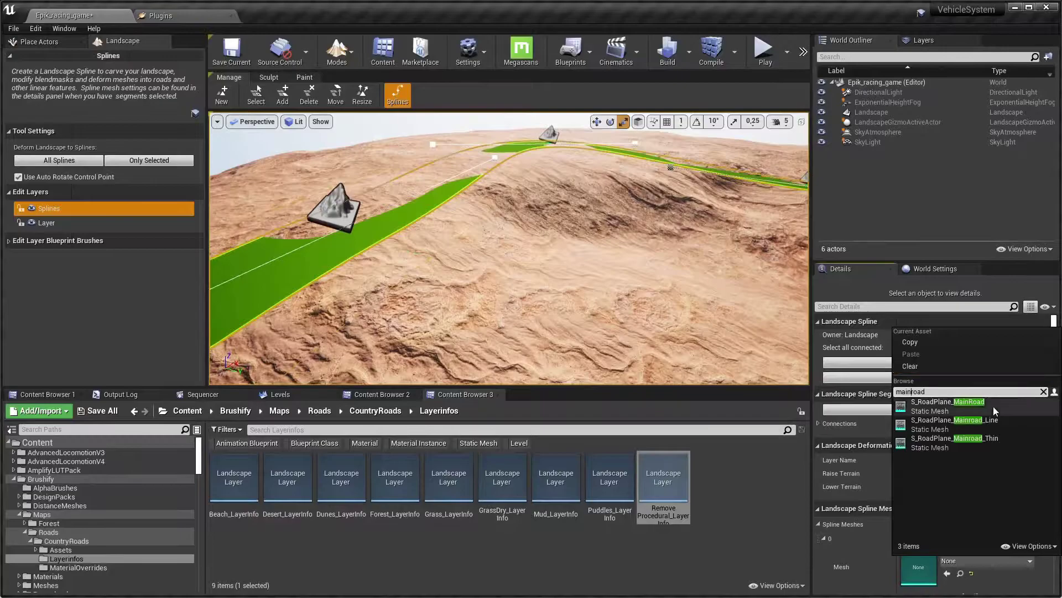
click(999, 422)
- Add a material override to the road spline mesh and set it to MI_Asphalt_04_Inst
click(963, 526)
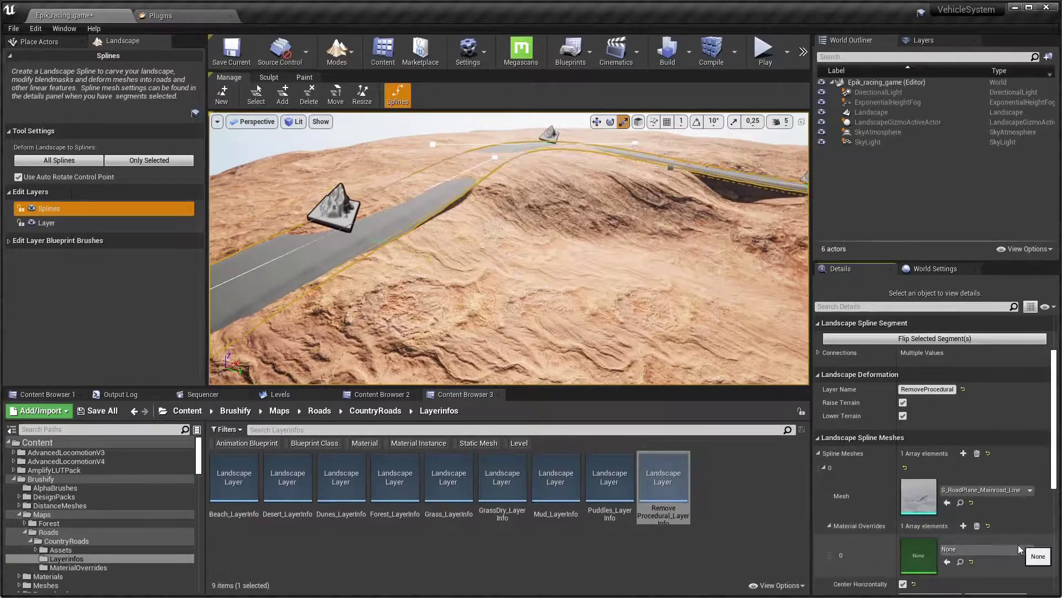
click(1018, 548)
text(asph)
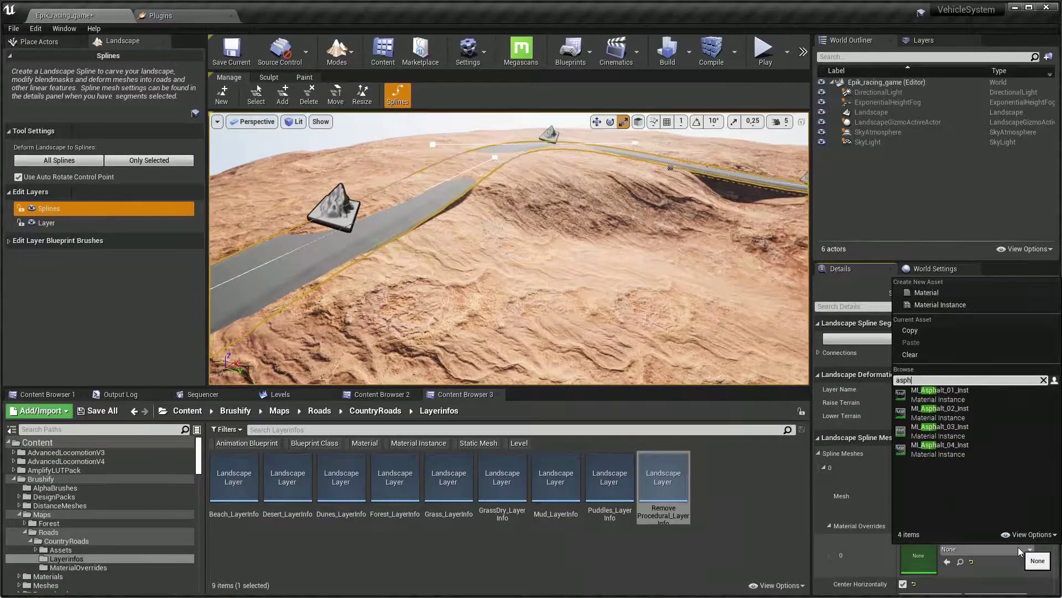
click(983, 457)
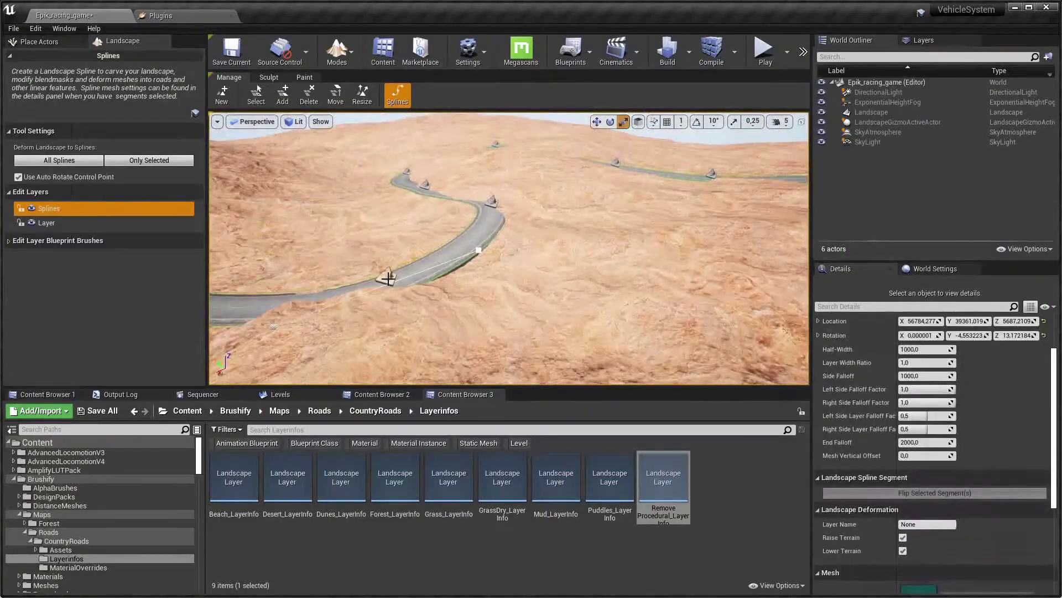
- Try raising a road spline control point above the terrain, and undo the move
drag(367, 283, 359, 188)
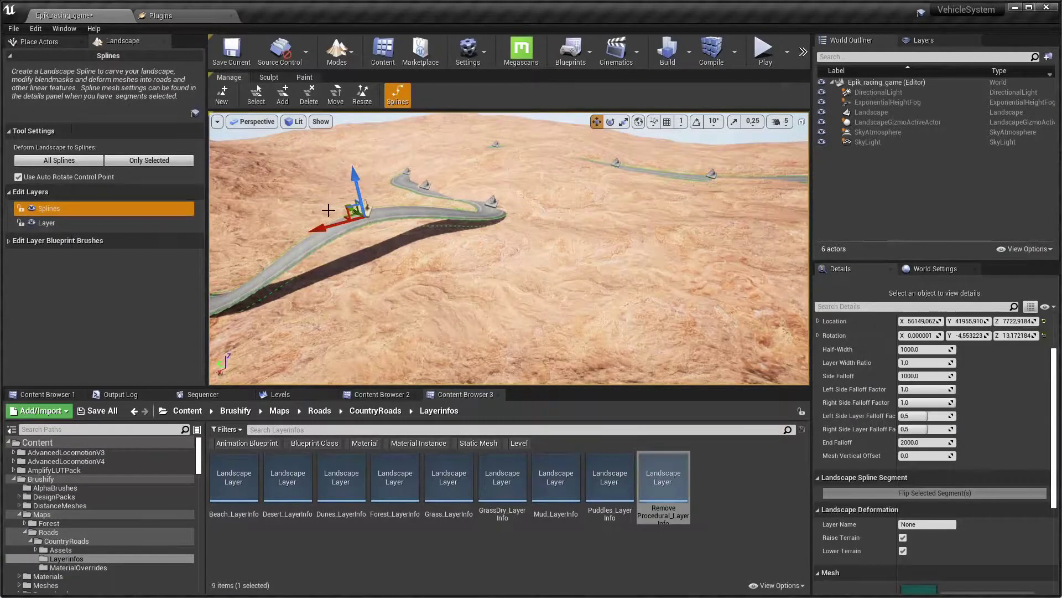
key(ctrl+z)
key(ctrl+z)
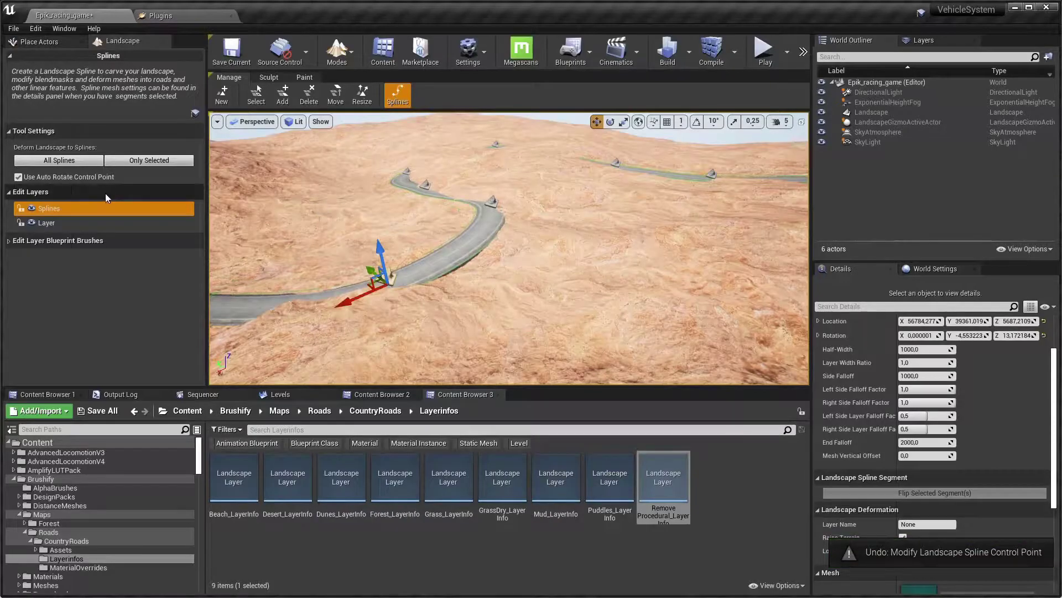
- Reserve the Splines edit layer for landscape splines
right_click(41, 210)
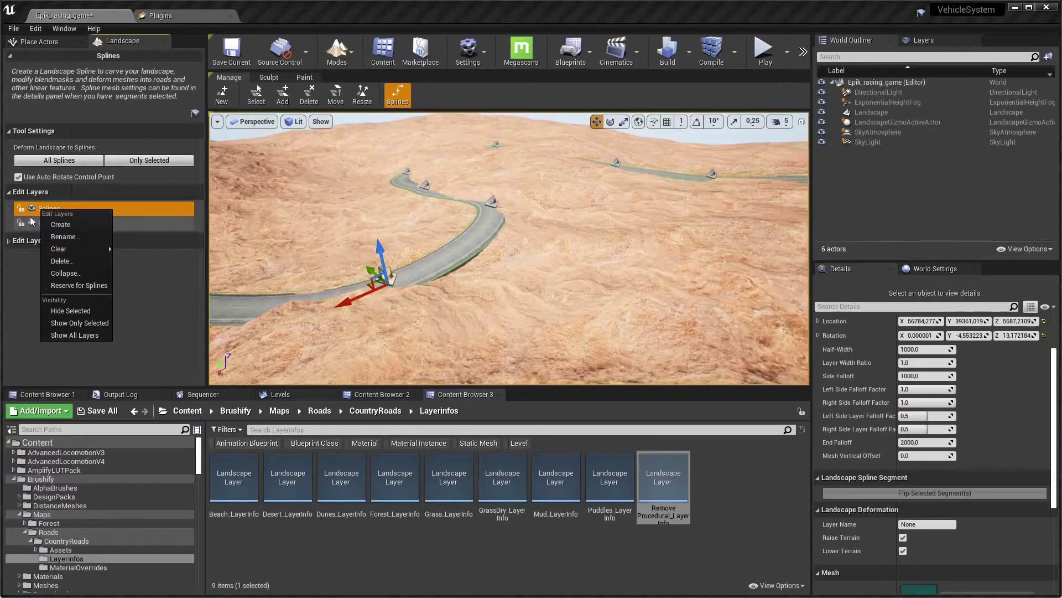
click(53, 285)
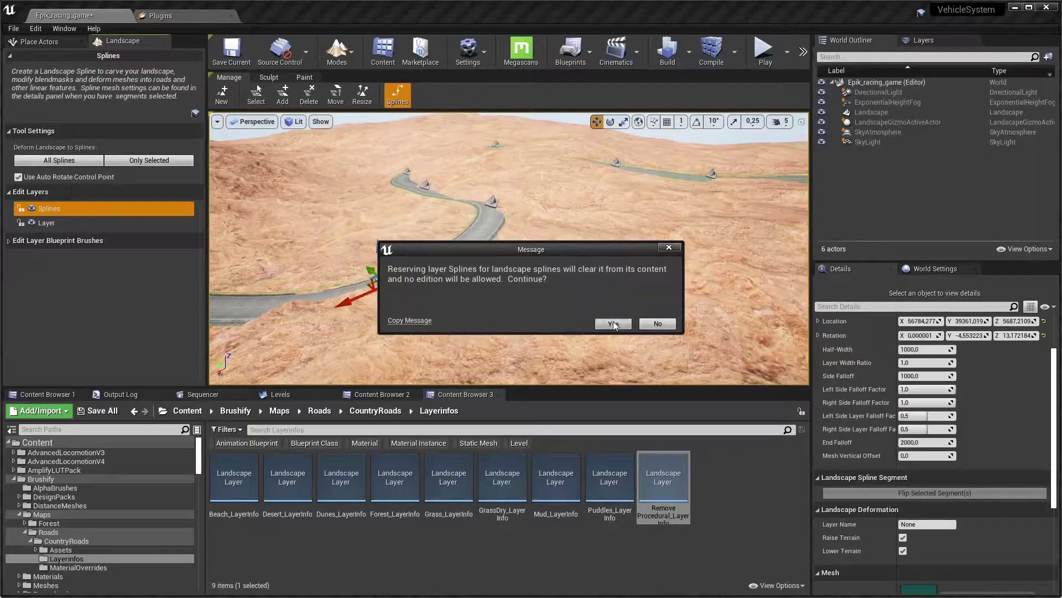
click(613, 324)
- Move the selected road spline control point vertically to reshape the road together with the terrain beneath it
right_drag(602, 309, 669, 335)
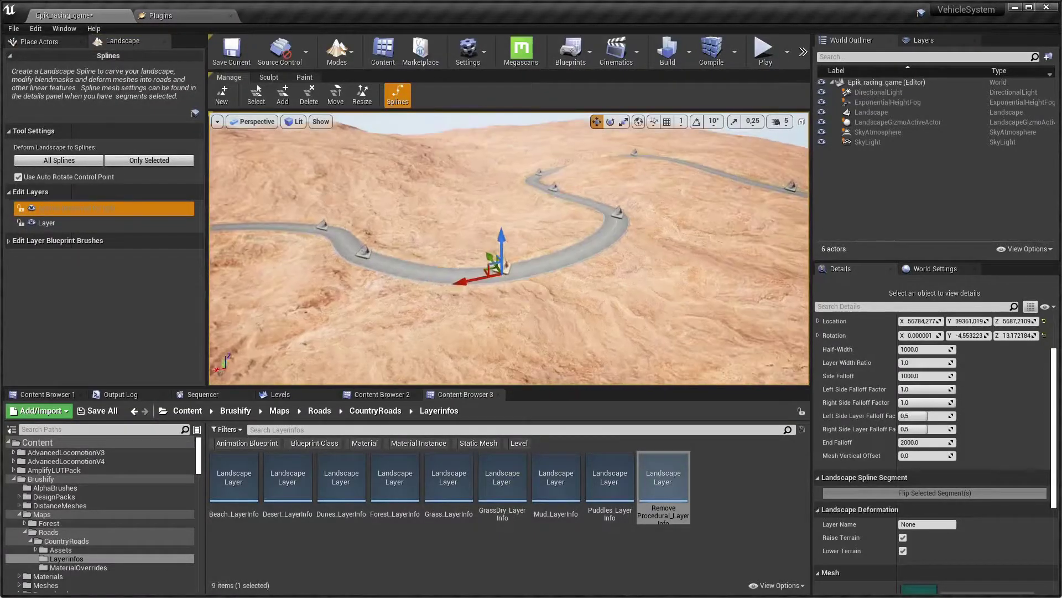
drag(502, 238, 504, 217)
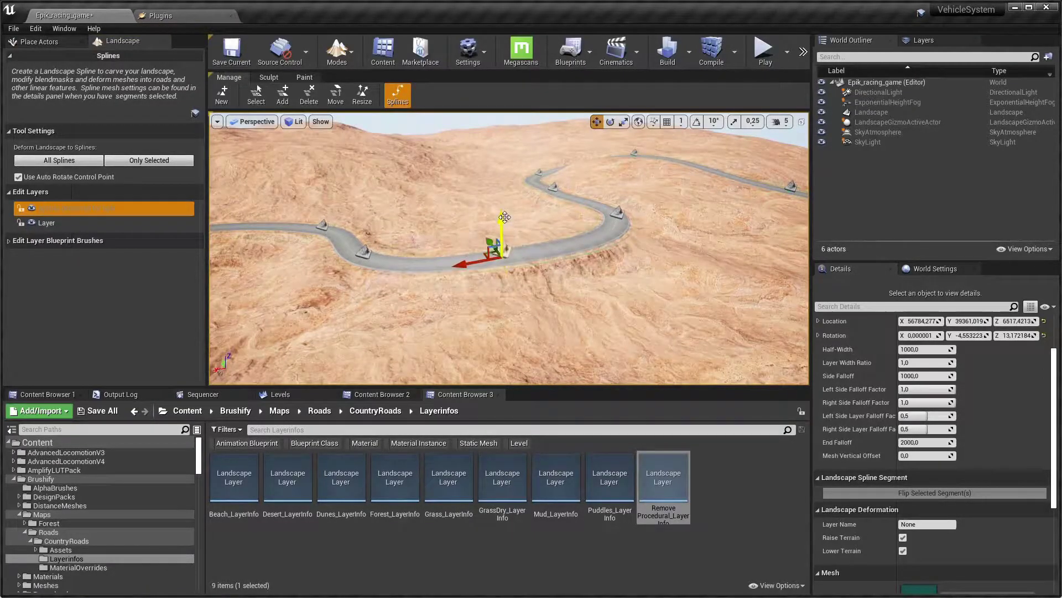
key(f)
right_drag(589, 239, 636, 221)
right_drag(389, 220, 389, 220)
drag(378, 221, 388, 266)
right_drag(481, 274, 480, 274)
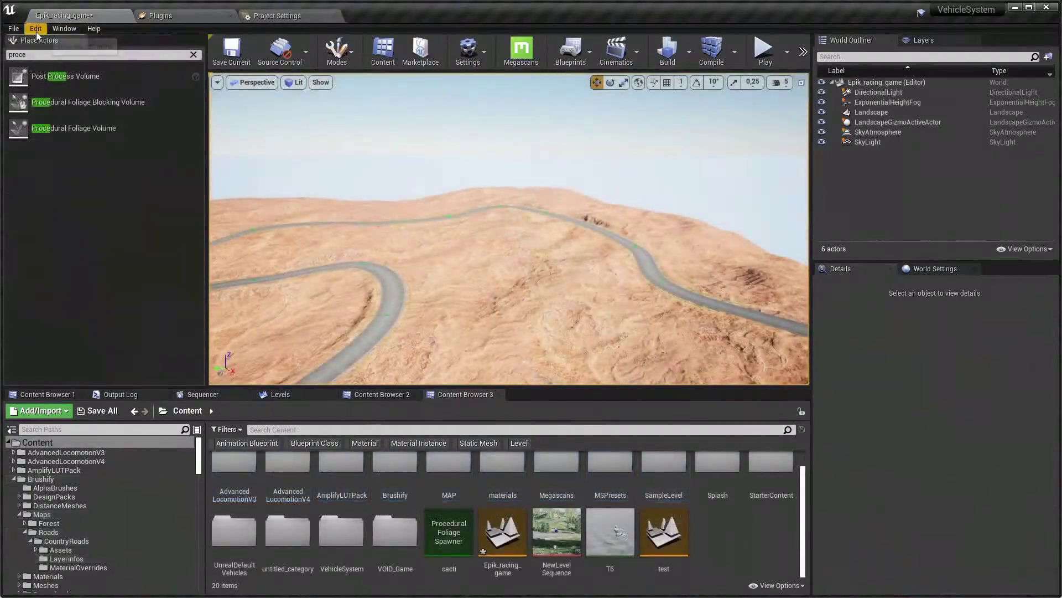
- Search the editor preferences for the Procedural Foliage option, examine its setting and close the preferences
click(36, 29)
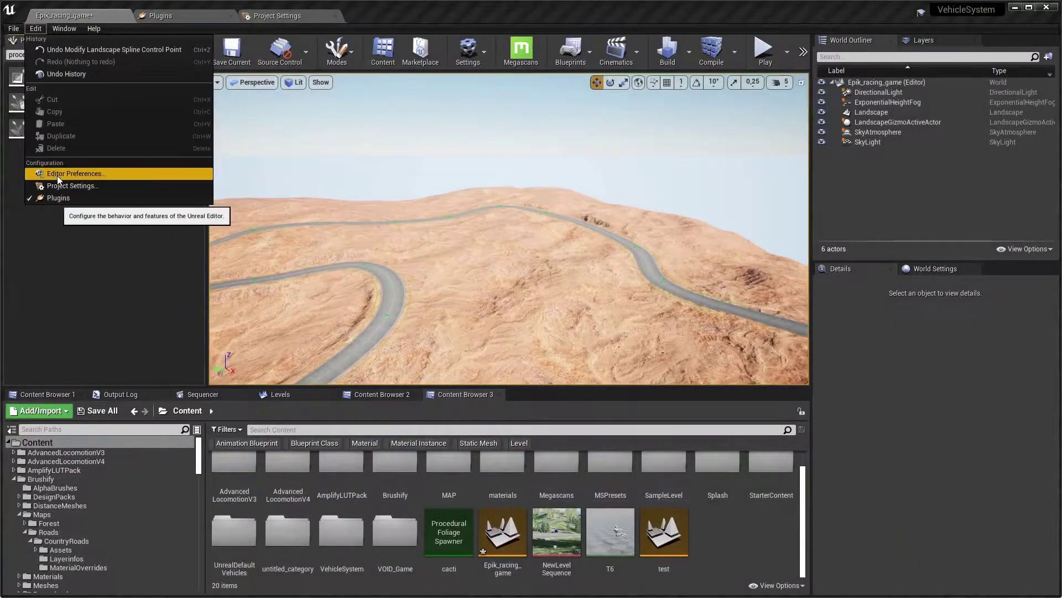
click(57, 175)
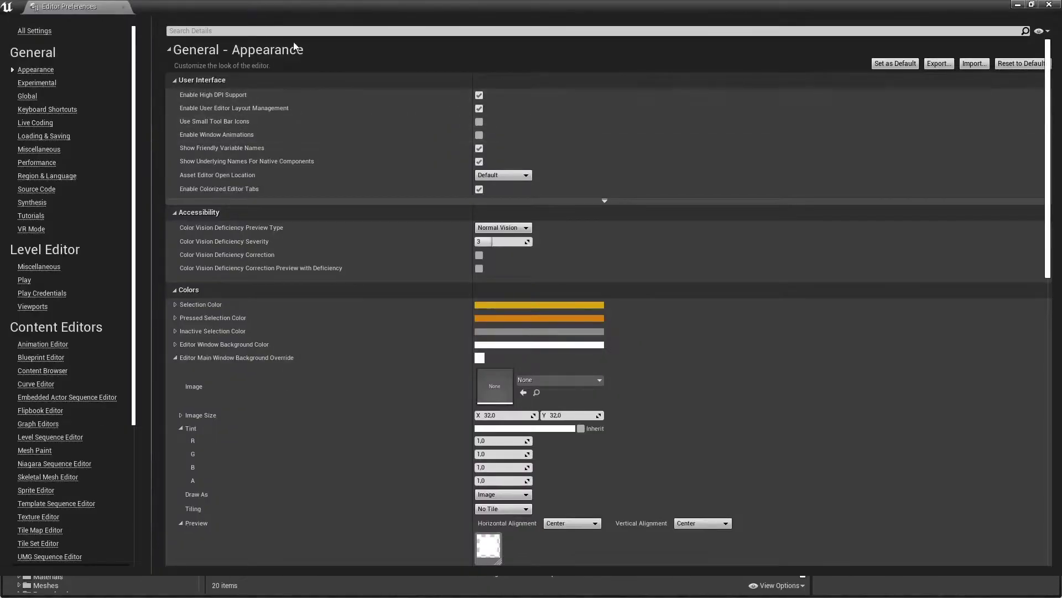
click(288, 31)
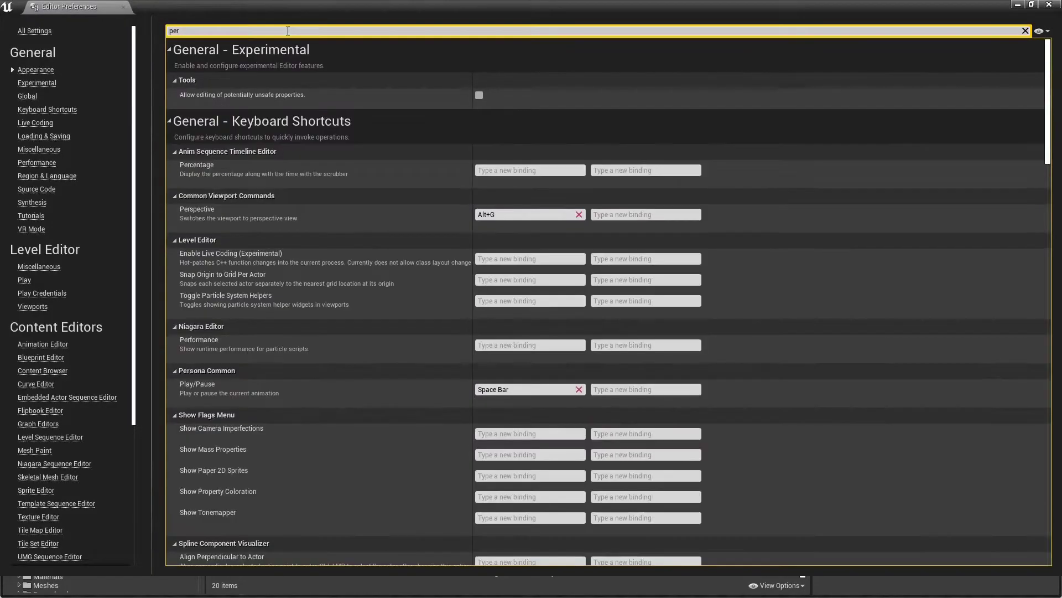
key(BackSpace)
key(BackSpace)
text(roc)
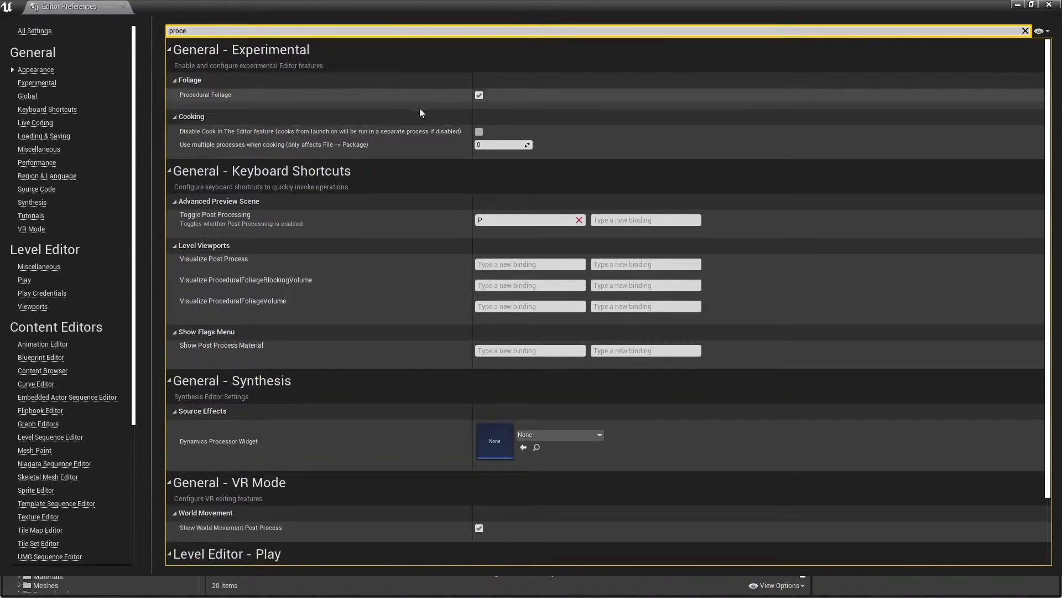
click(124, 7)
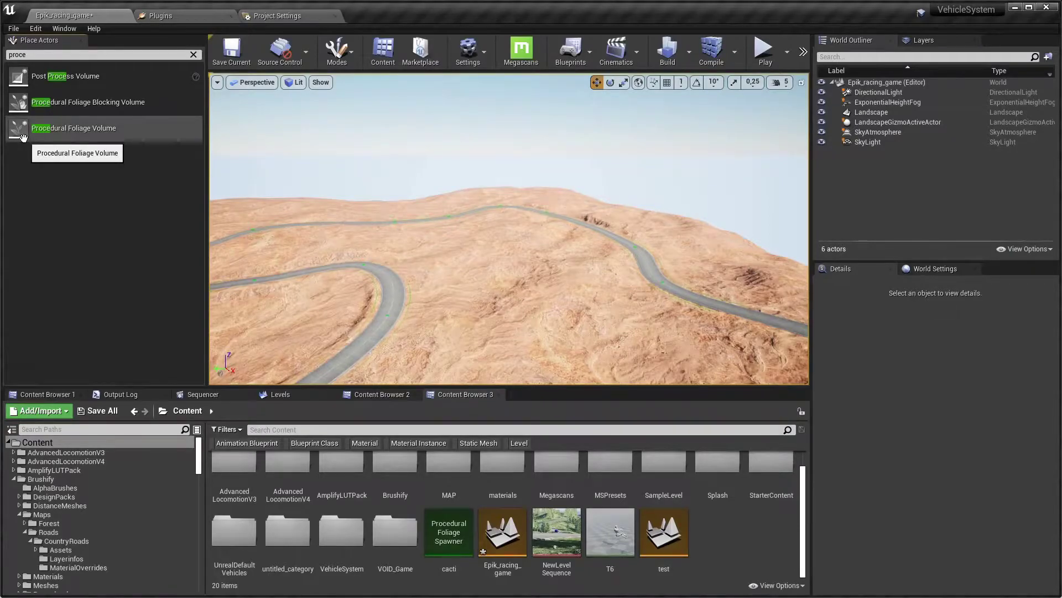
- Place a Procedural Foliage Volume on the landscape and assign the cacti spawner as its Foliage Spawner
drag(21, 131, 717, 279)
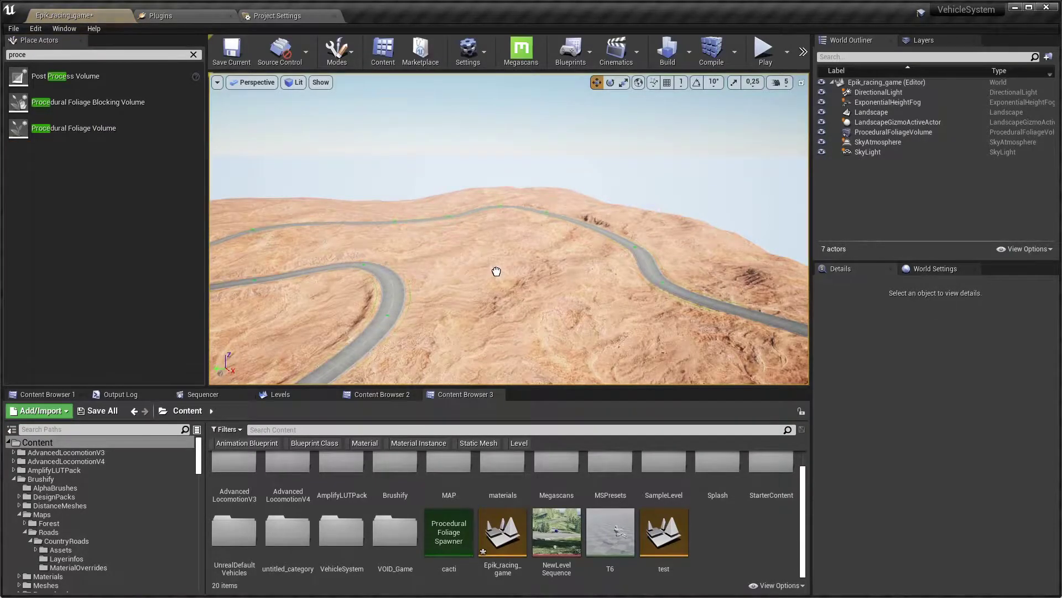
drag(496, 271, 490, 269)
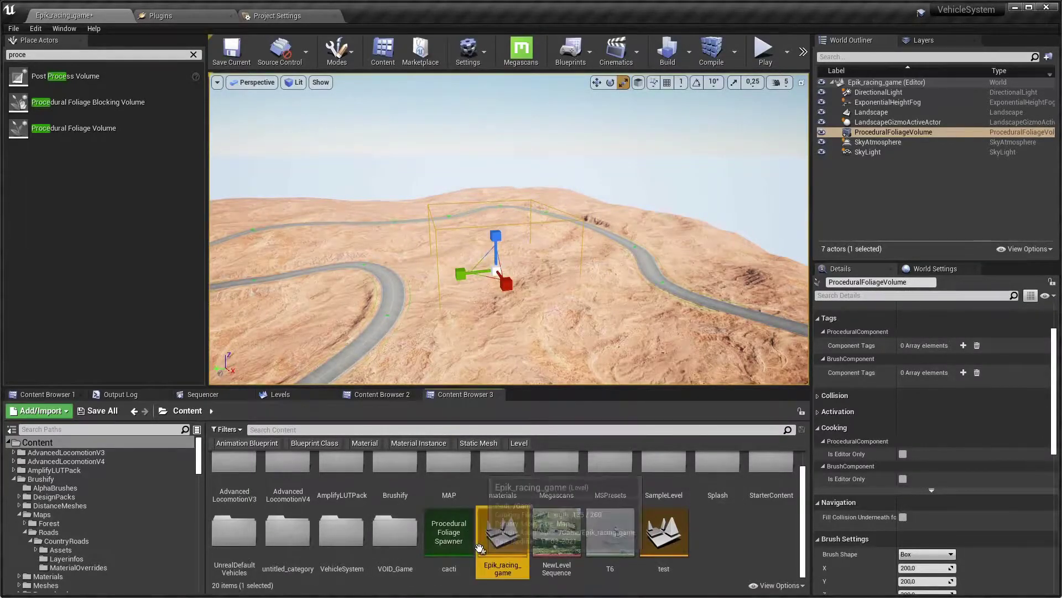
click(451, 531)
scroll(953, 361, up, 3)
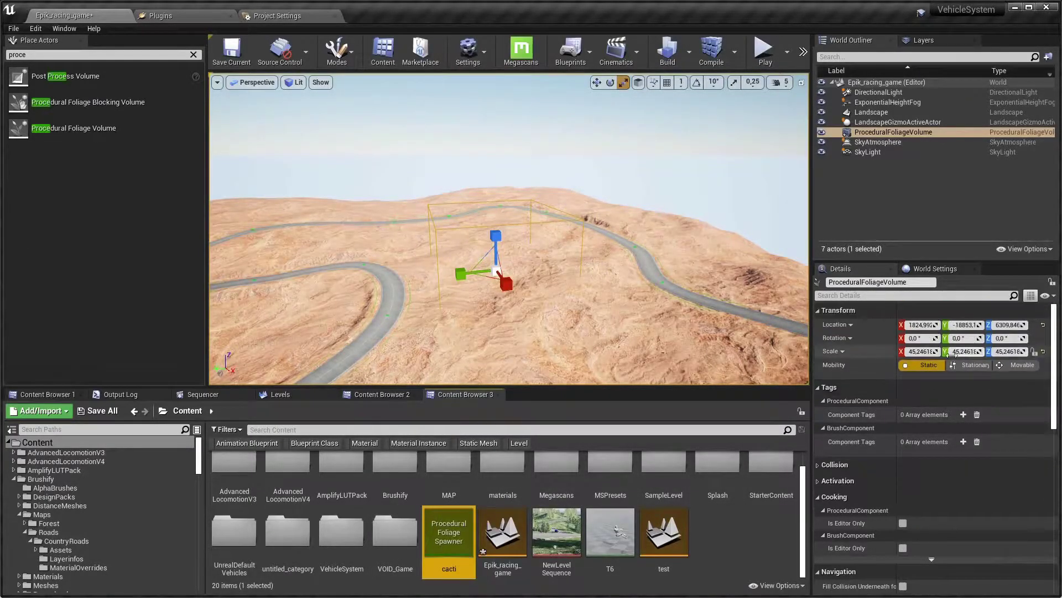
scroll(963, 534, down, 15)
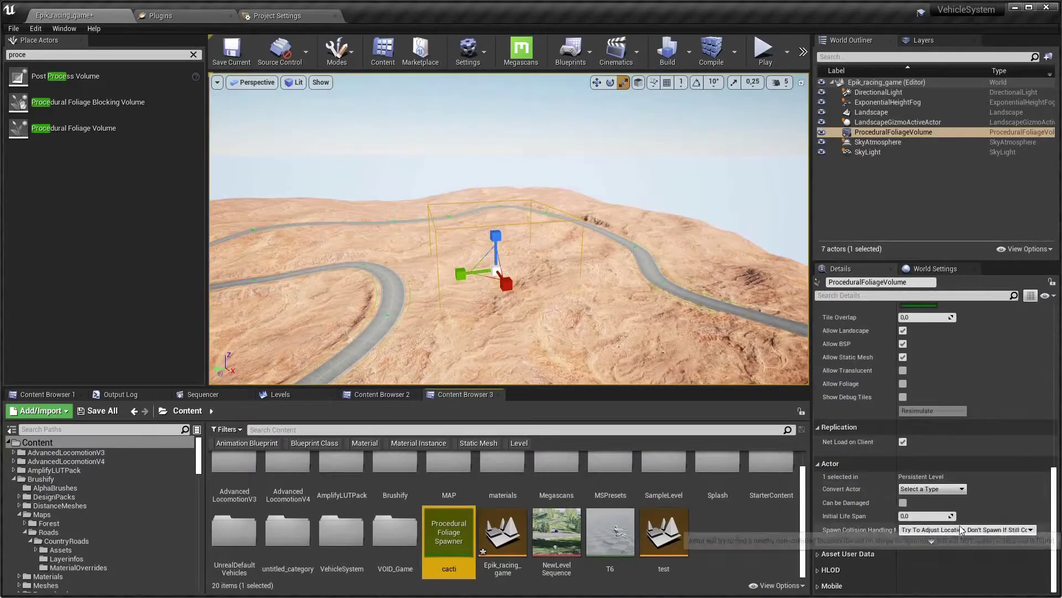
drag(434, 537, 918, 379)
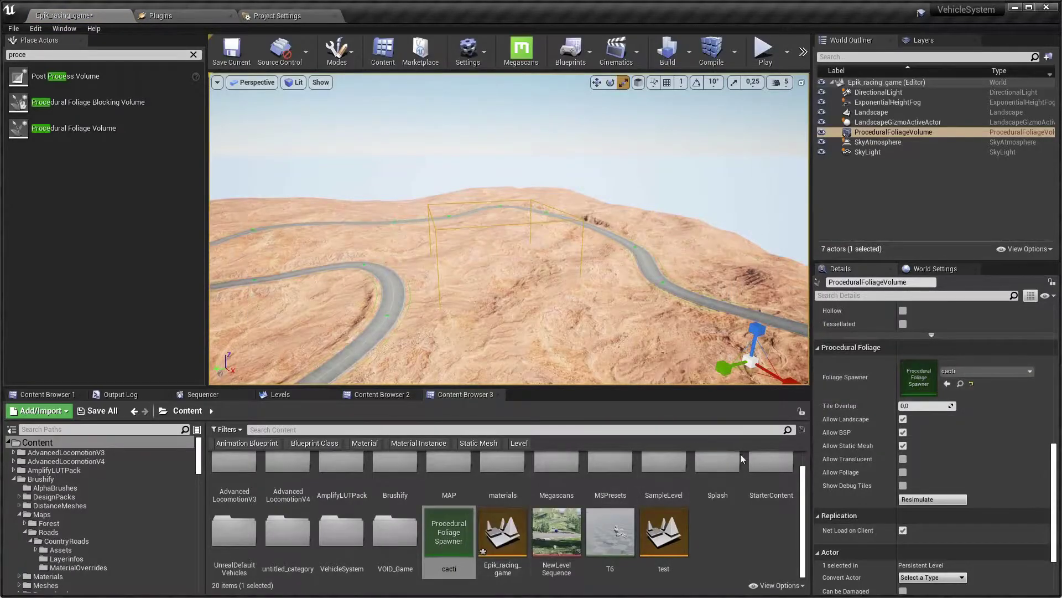
- Examine the cacti spawner's foliage types and the CACTUS_4 placement, exclusion layer, growth and instance settings, and close the asset editor
double_click(441, 543)
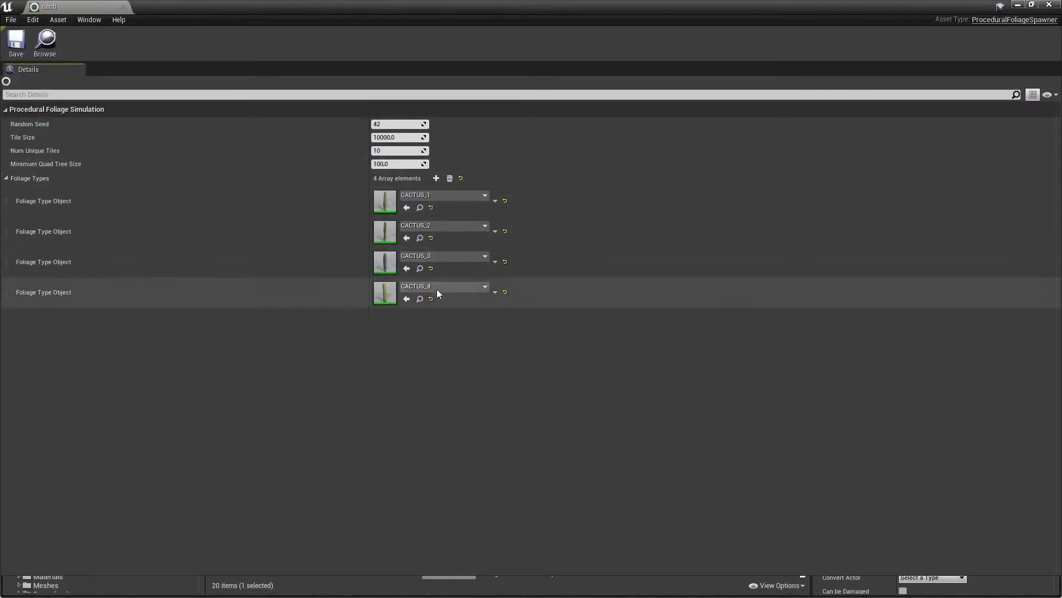
click(419, 303)
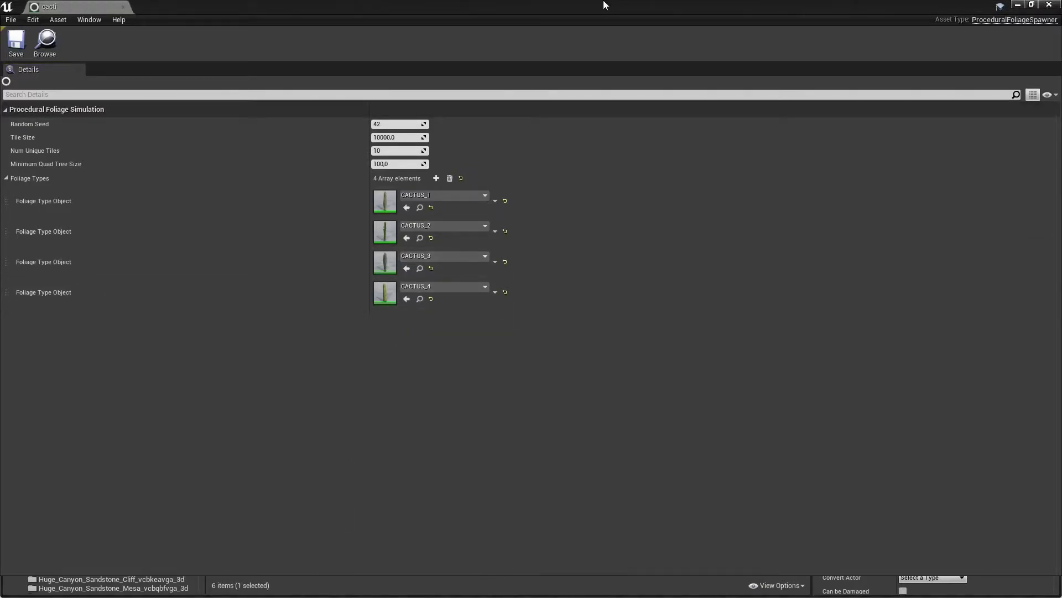
click(589, 48)
drag(487, 7, 845, 281)
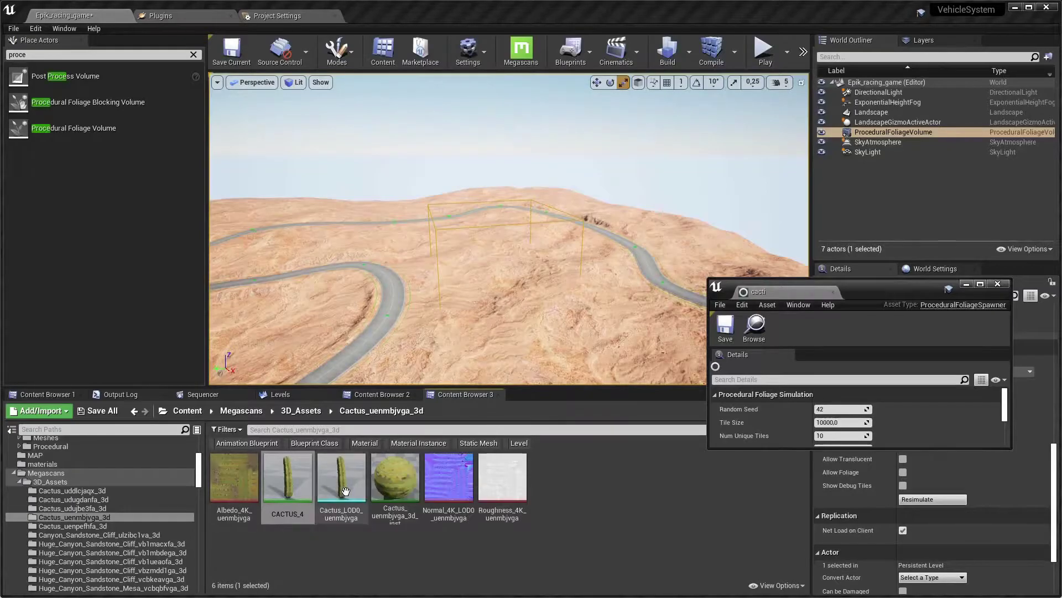
double_click(283, 489)
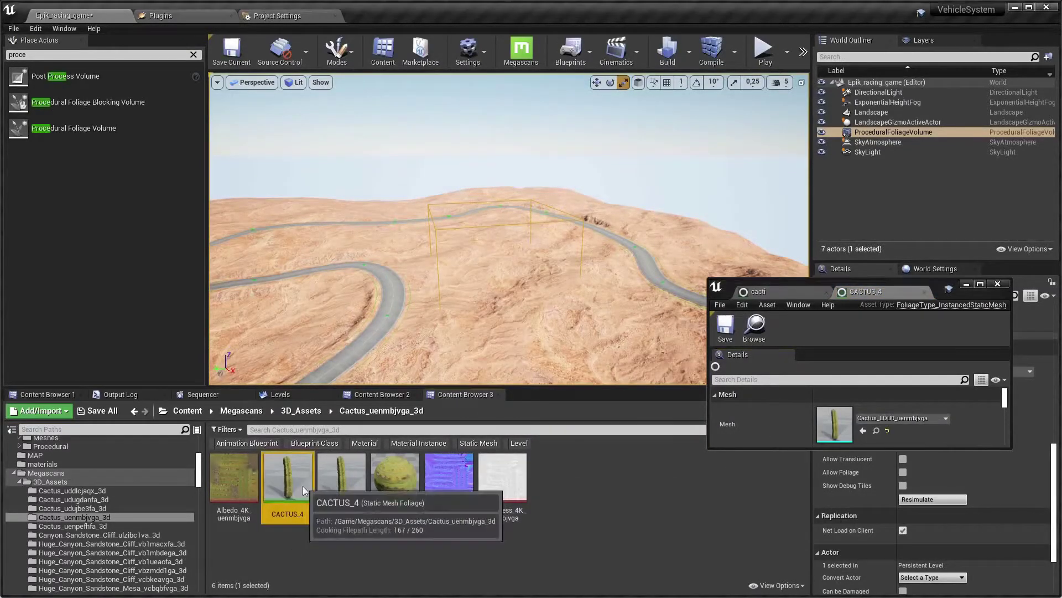
click(981, 285)
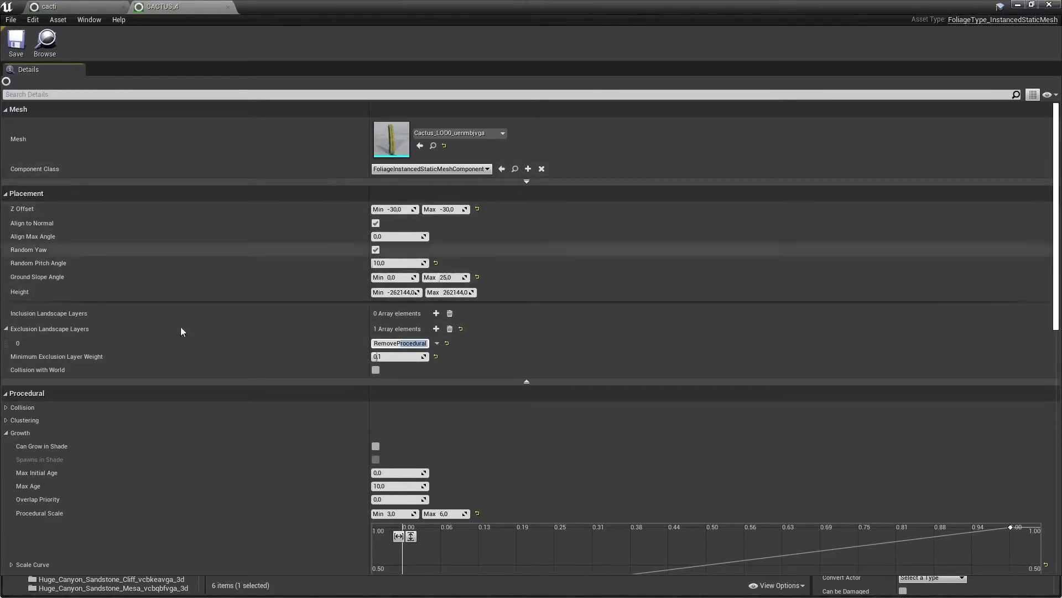
scroll(237, 383, down, 3)
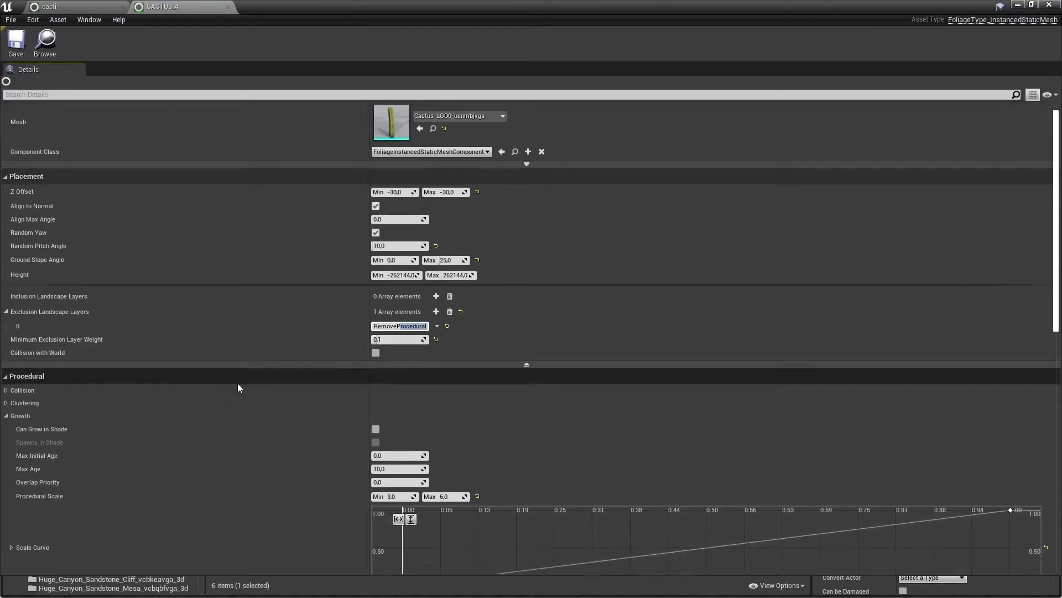
scroll(326, 454, down, 14)
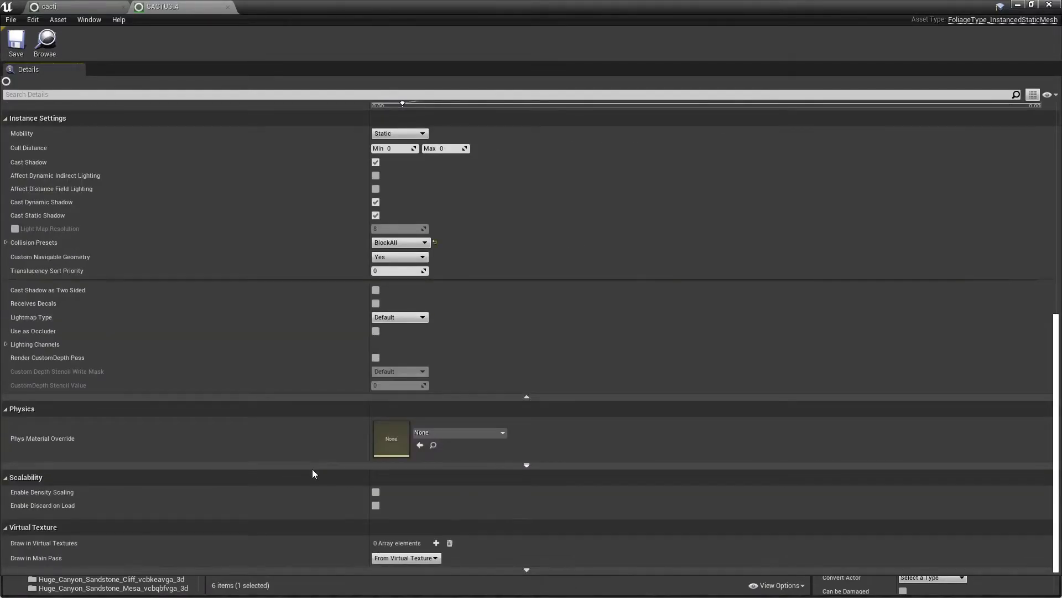
click(1057, 5)
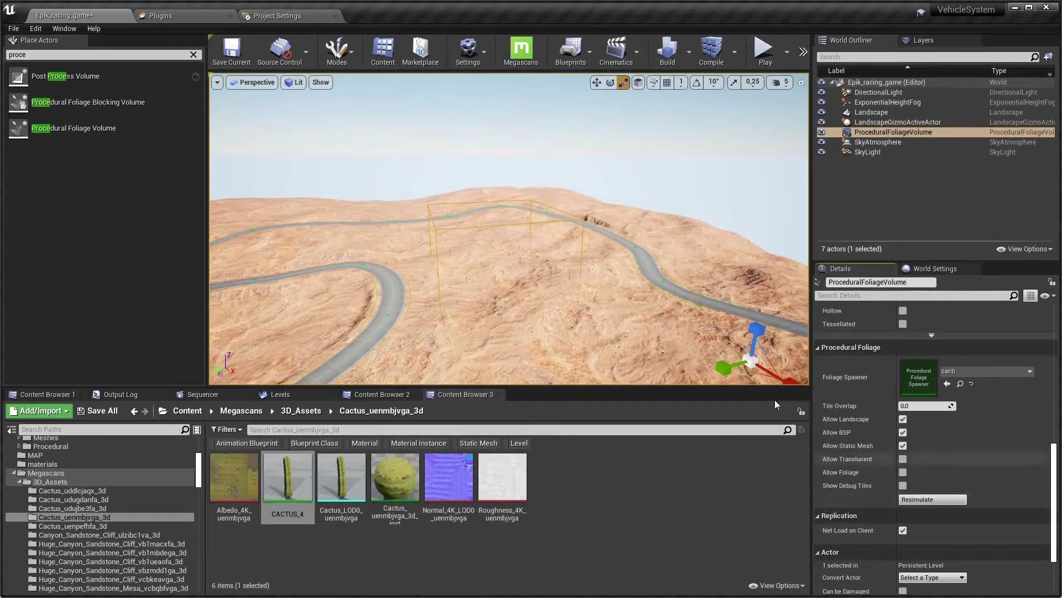
- Disable Allow Static Mesh and Allow BSP on the procedural foliage volume
key(w)
right_drag(509, 228, 688, 308)
key(w)
key(w)
key(s)
right_drag(481, 280, 481, 283)
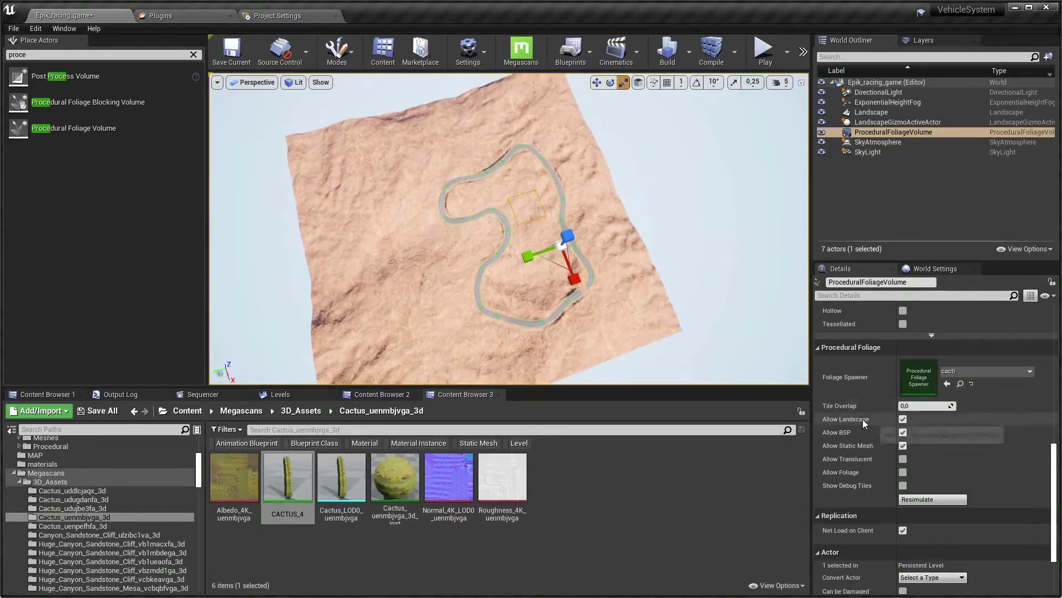
click(904, 445)
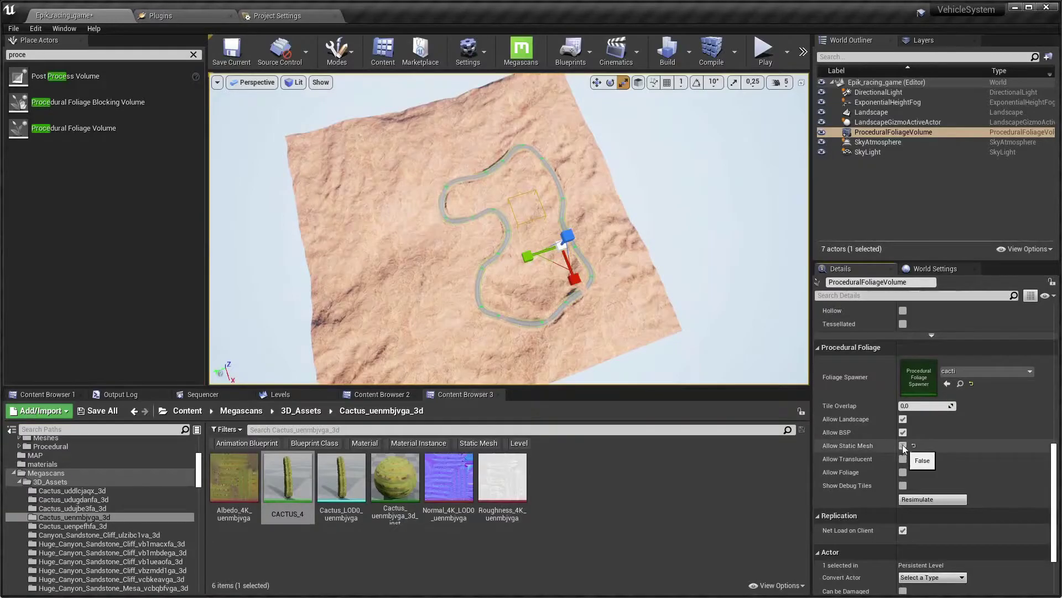
click(903, 432)
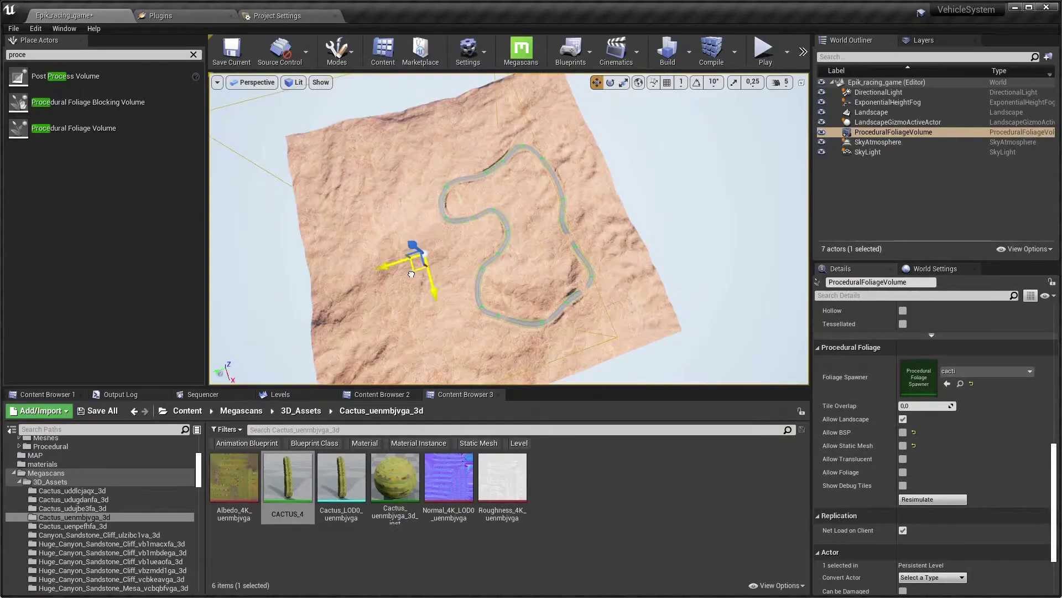
- Enlarge and reposition the foliage volume to cover the entire landscape, and resimulate it to spawn the cacti
drag(411, 275, 474, 248)
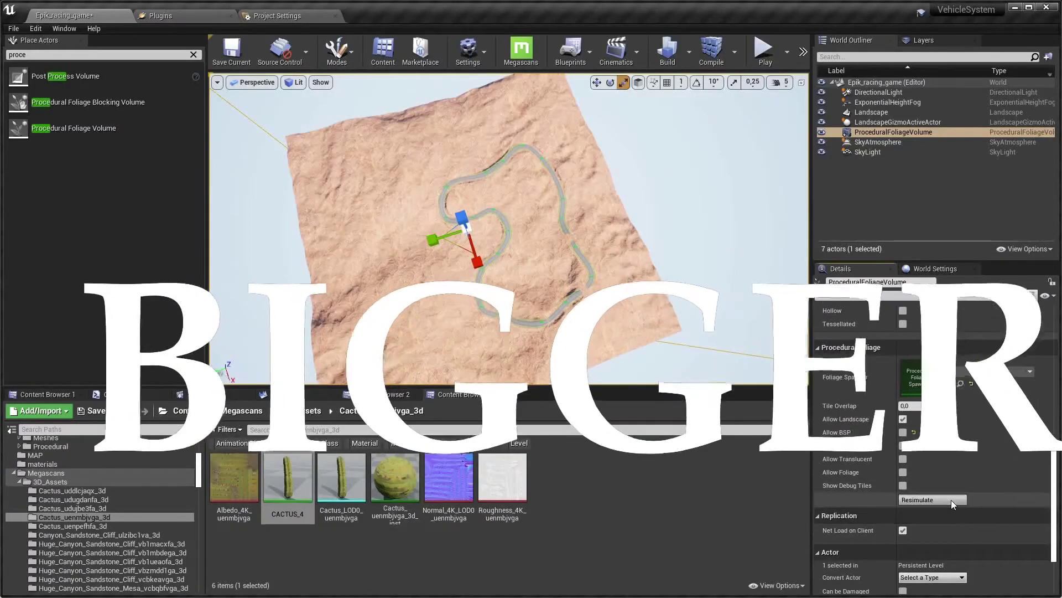
right_drag(490, 244, 490, 299)
key(w)
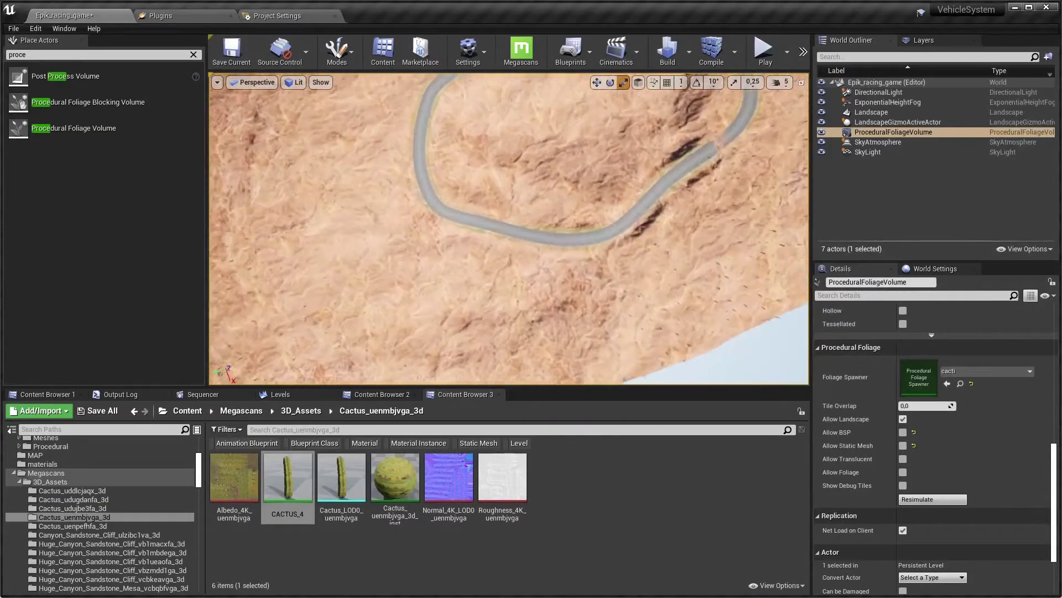
key(w)
right_drag(489, 298, 413, 205)
key(w)
right_drag(506, 158, 510, 161)
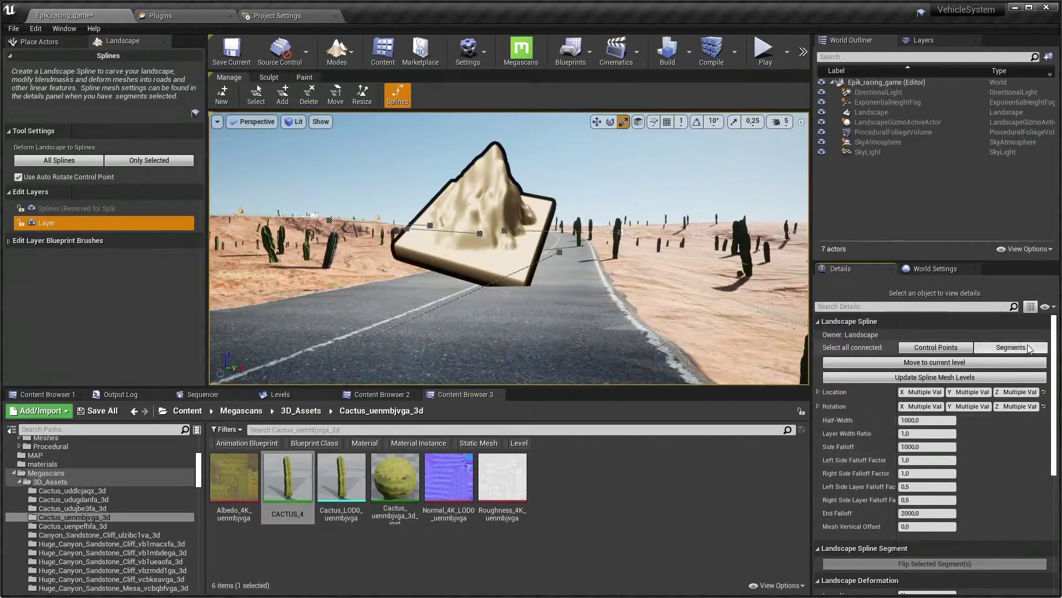
- Set the deformation Layer Name to RemoveProcedural for all connected road spline segments and control points
click(1028, 347)
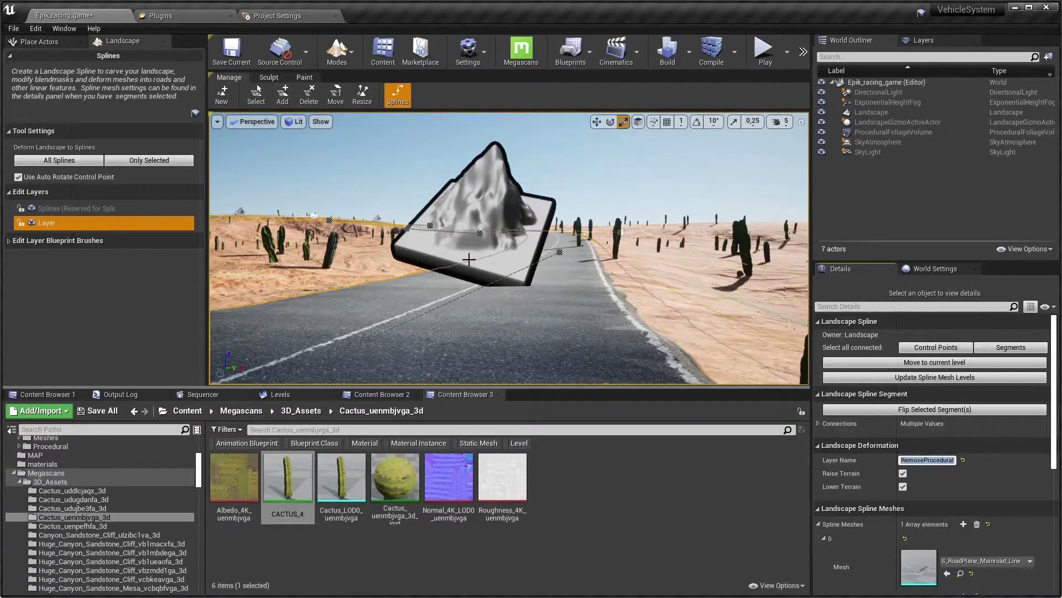
click(931, 346)
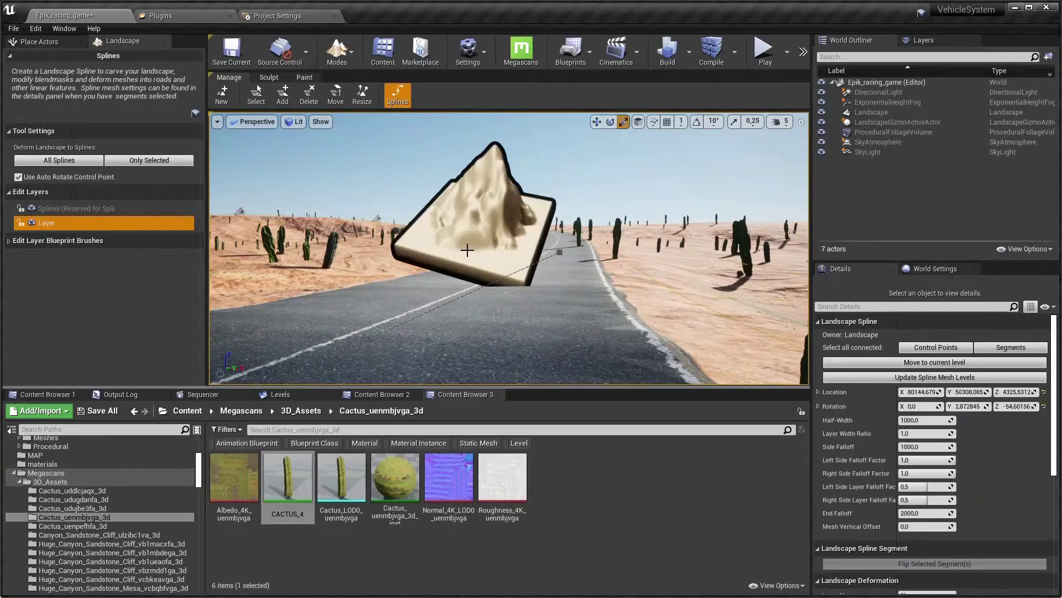
click(1010, 347)
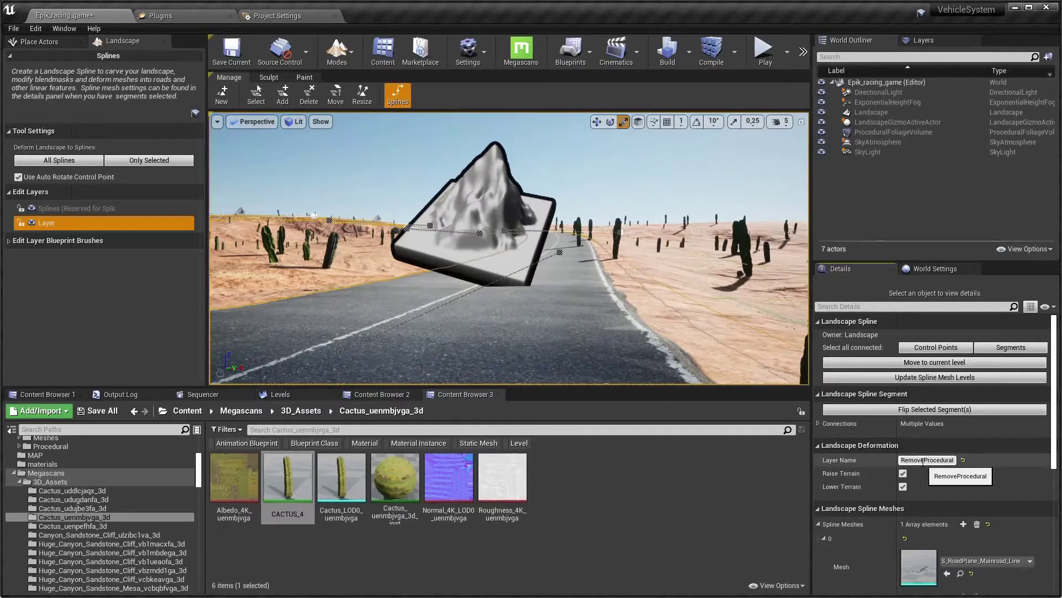
click(933, 346)
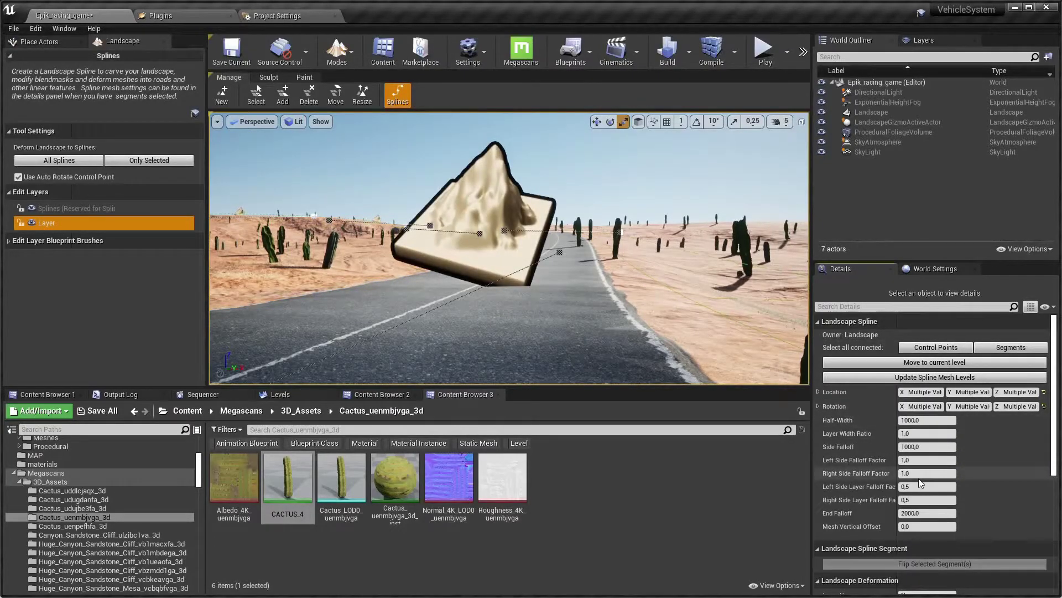
scroll(918, 478, down, 2)
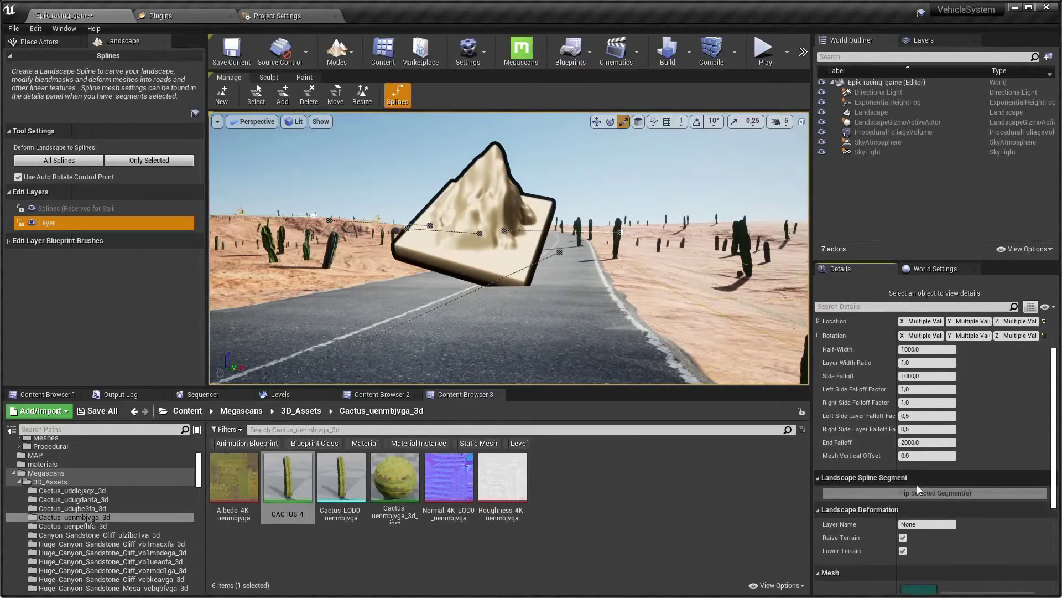
click(745, 522)
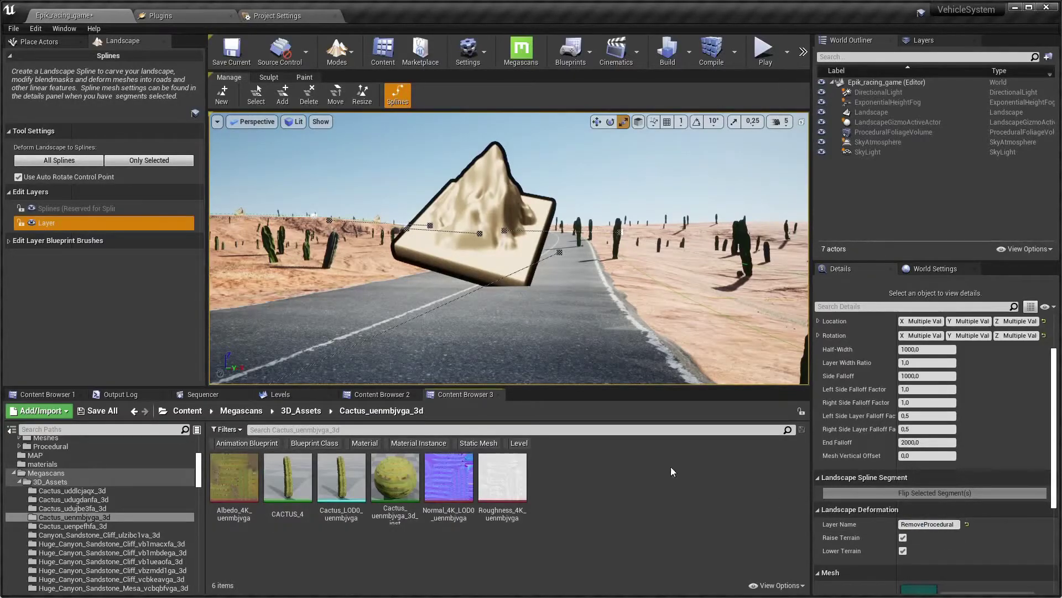
- Shift the nearest road spline control point along X to about 79523 and save the level
mouse_move(535, 245)
right_down()
mouse_move(581, 310)
mouse_move(534, 246)
right_up()
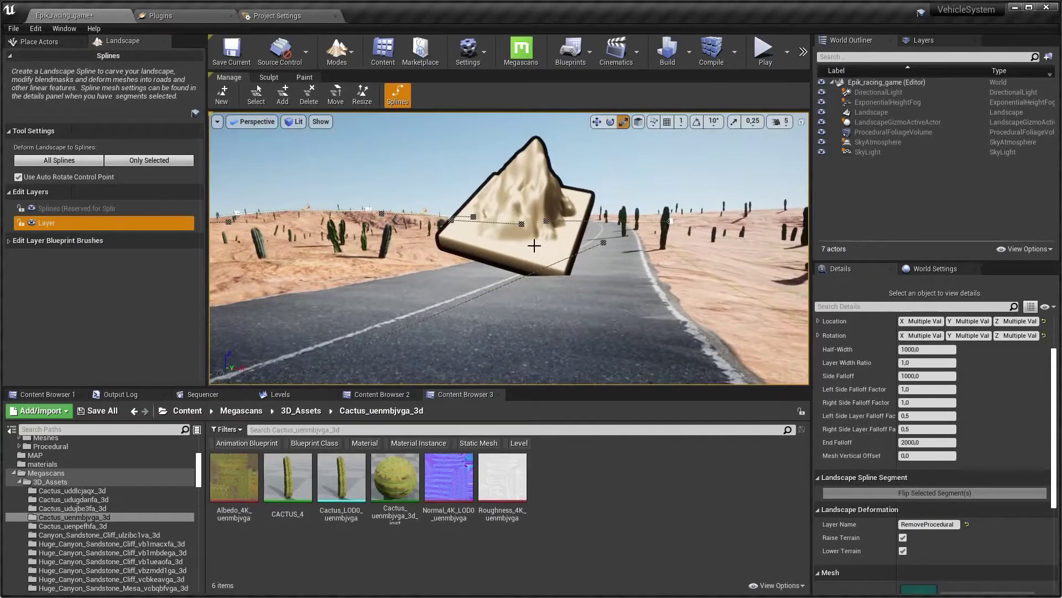
click(535, 246)
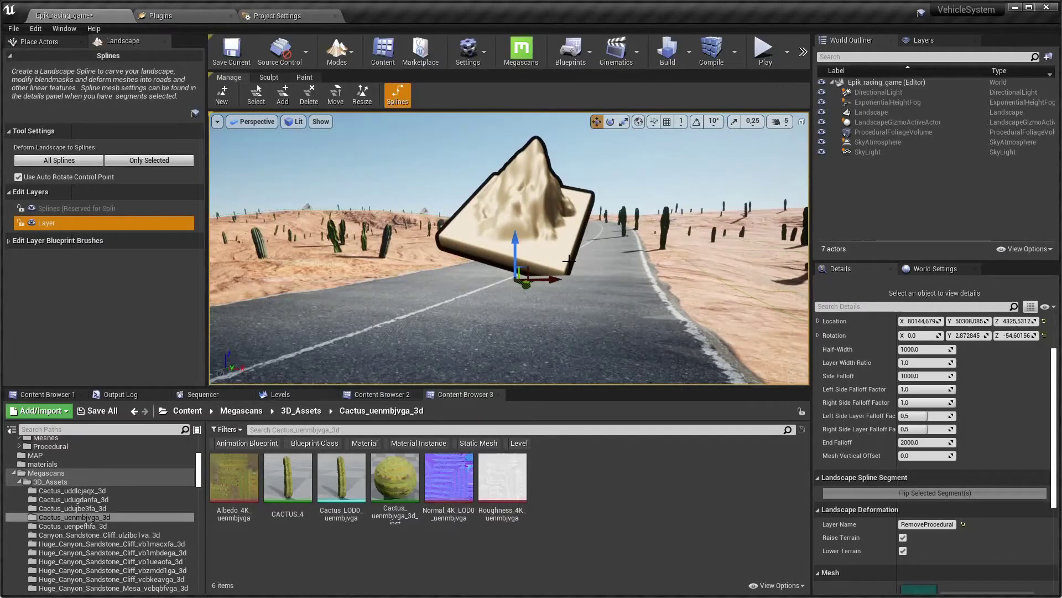
drag(554, 280, 267, 284)
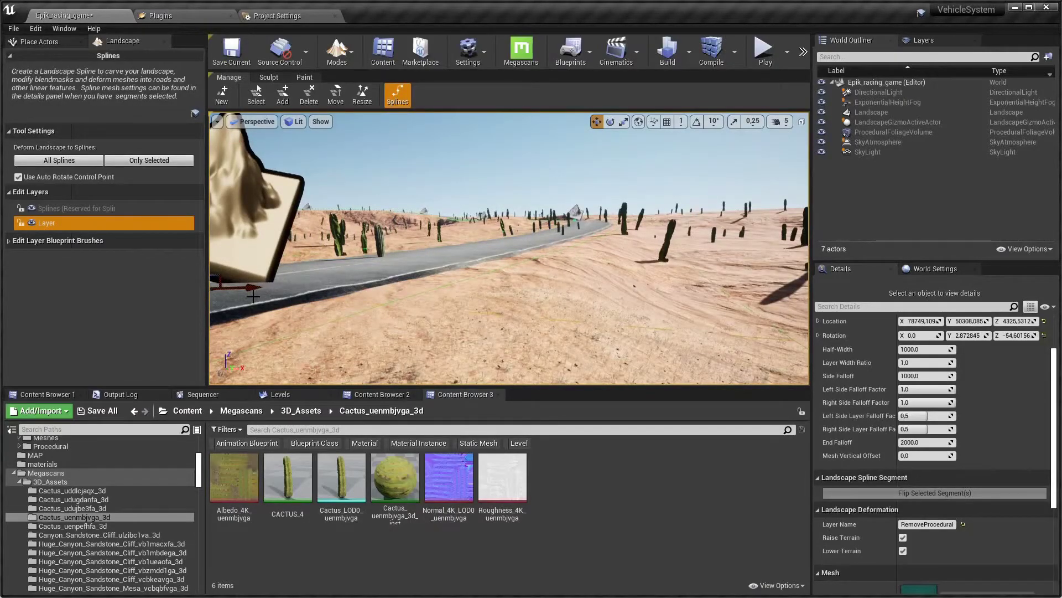
mouse_move(253, 296)
right_down()
mouse_move(263, 327)
mouse_move(265, 299)
right_up()
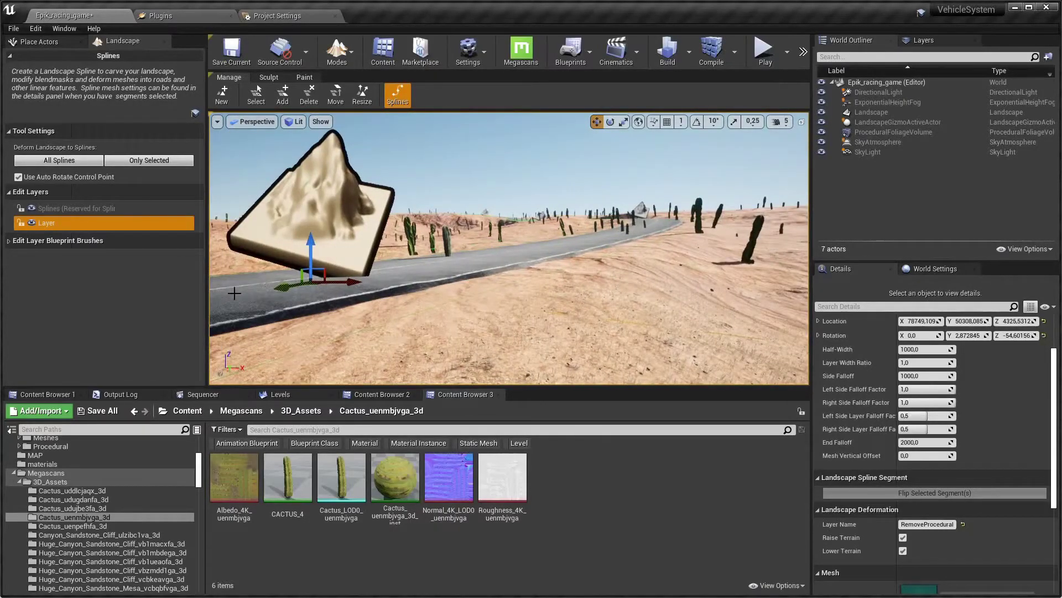
drag(345, 279, 493, 288)
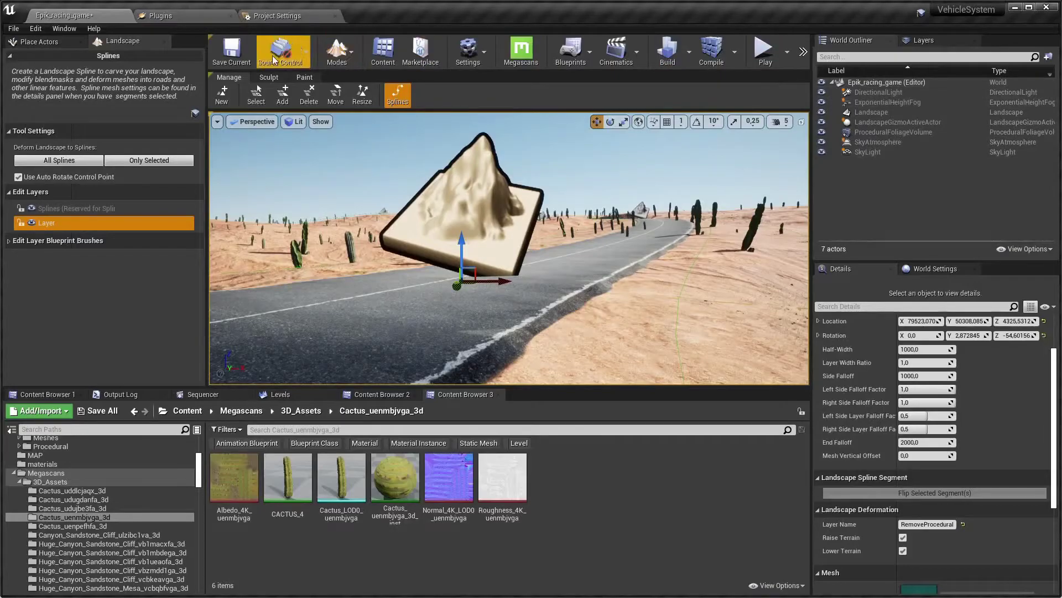
click(228, 52)
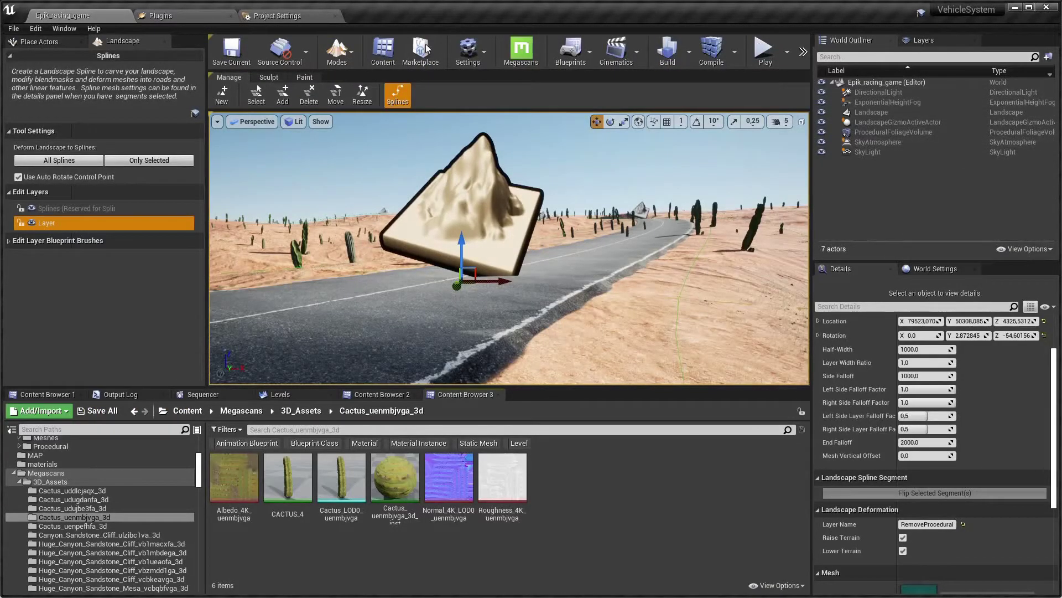
- Leave landscape editing and resimulate the procedural foliage volume so the cacti follow the edited road's RemoveProcedural layer
key(shift+1)
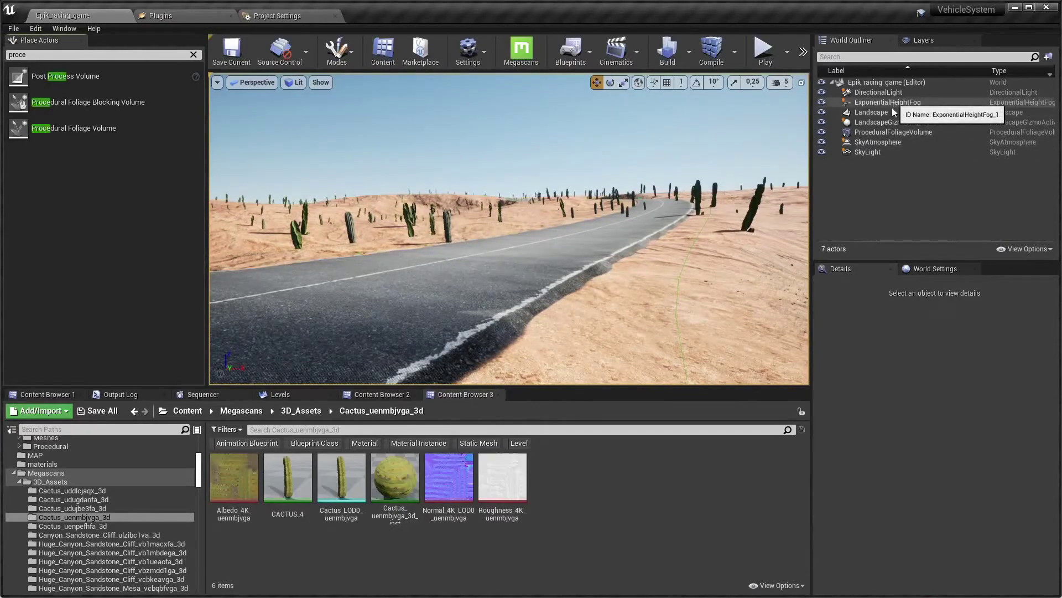
click(871, 112)
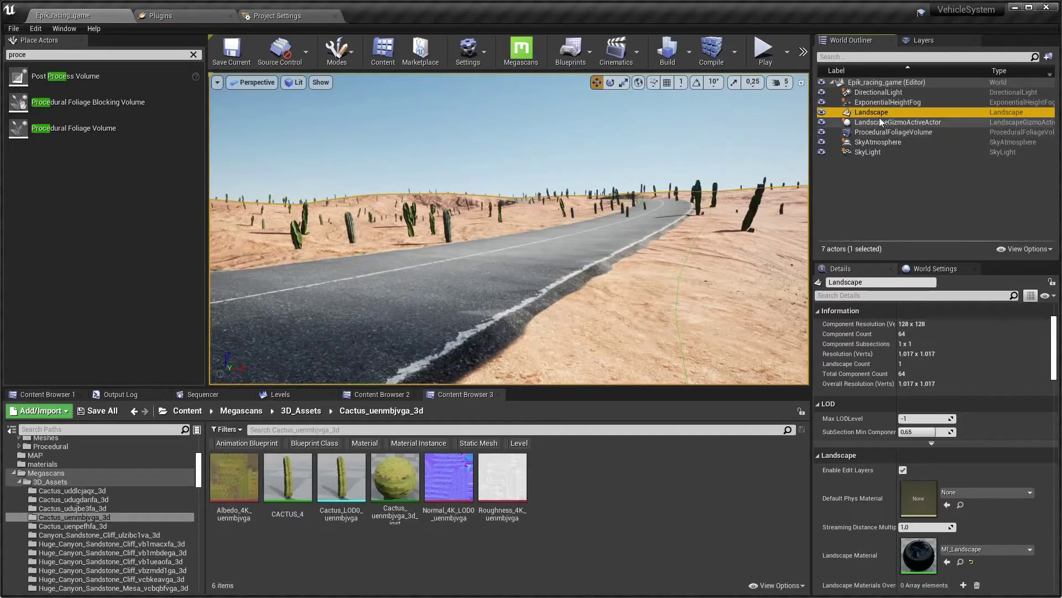
click(885, 132)
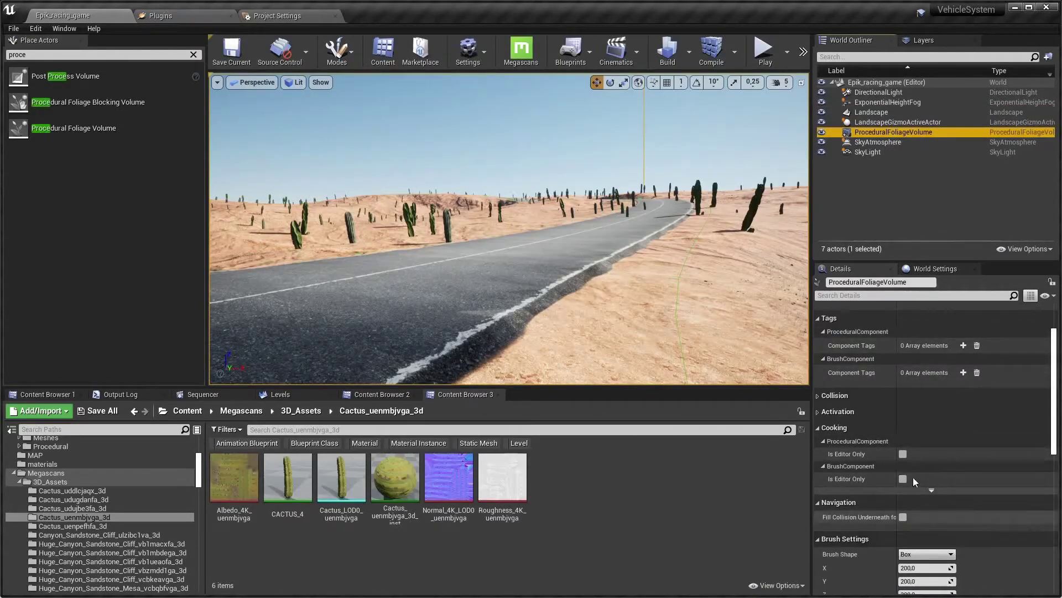
scroll(915, 466, up, 3)
scroll(918, 461, down, 10)
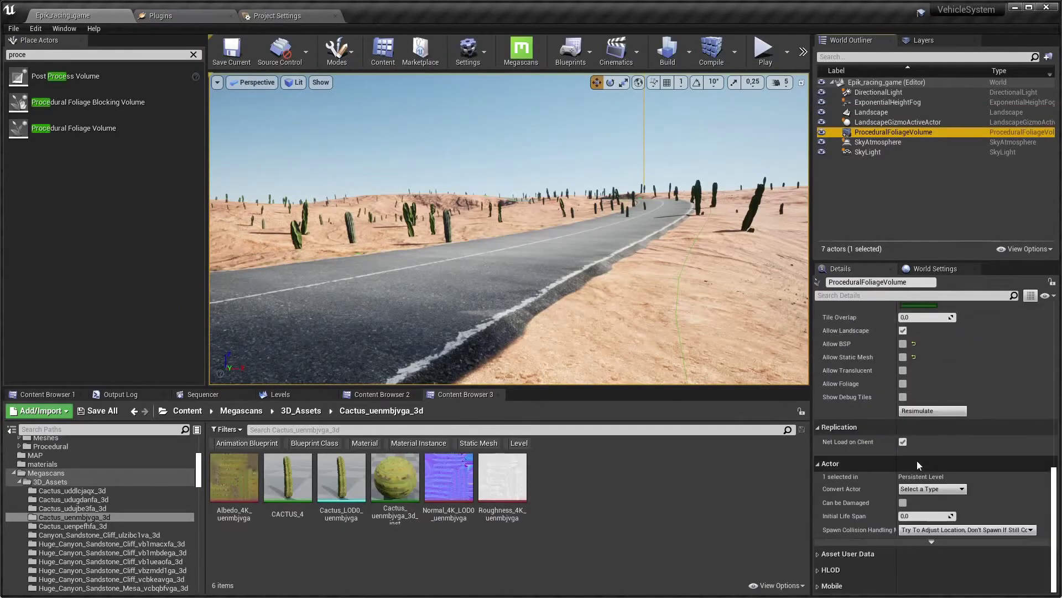
click(930, 411)
- Start a play test of the level from a viewpoint on the road and spawn a pickup vehicle
key(w)
mouse_move(636, 280)
right_down()
mouse_move(453, 279)
mouse_move(642, 283)
right_up()
key(alt+p)
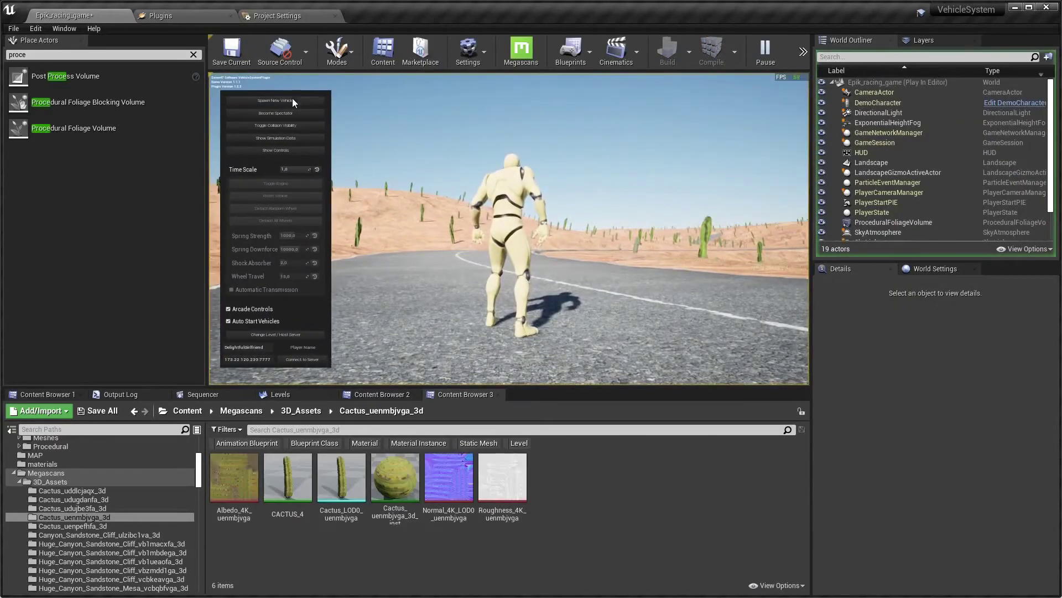
click(293, 101)
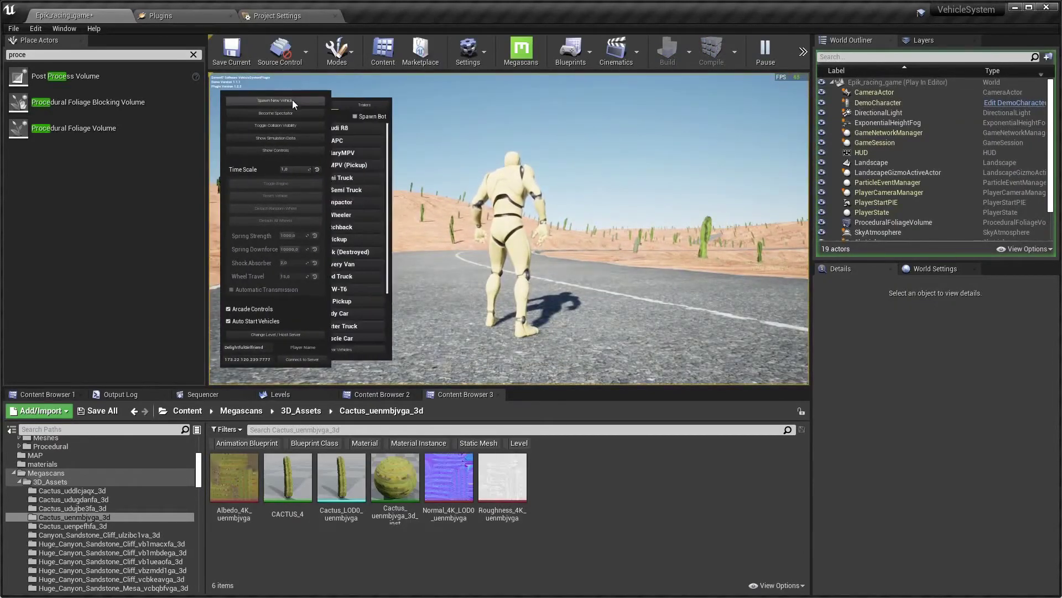
click(372, 301)
- Run the character to the spawned pickup, get in, and look around from behind it
key(w)
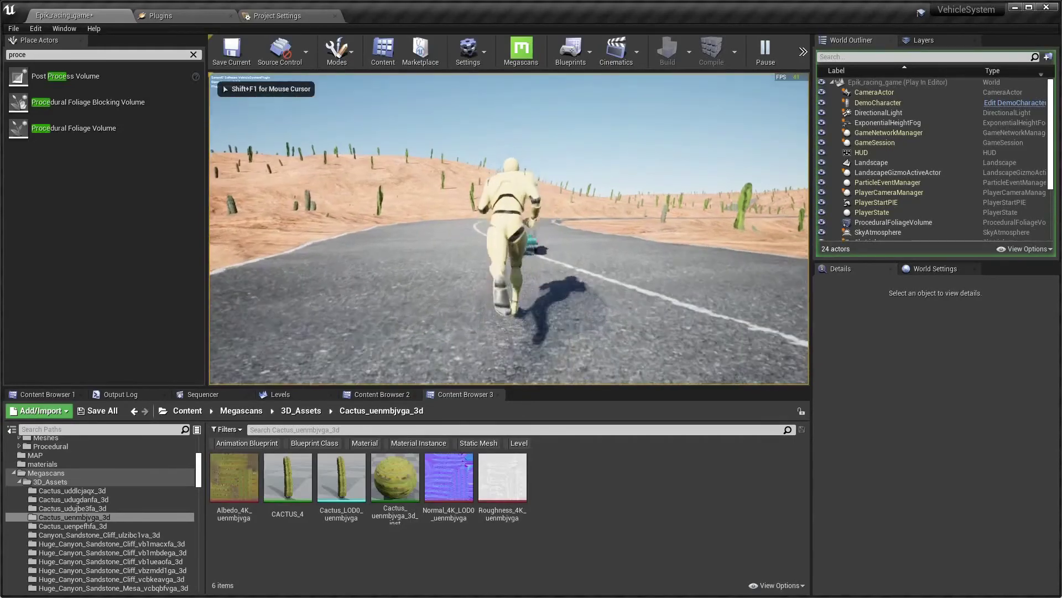
key(e)
key(a)
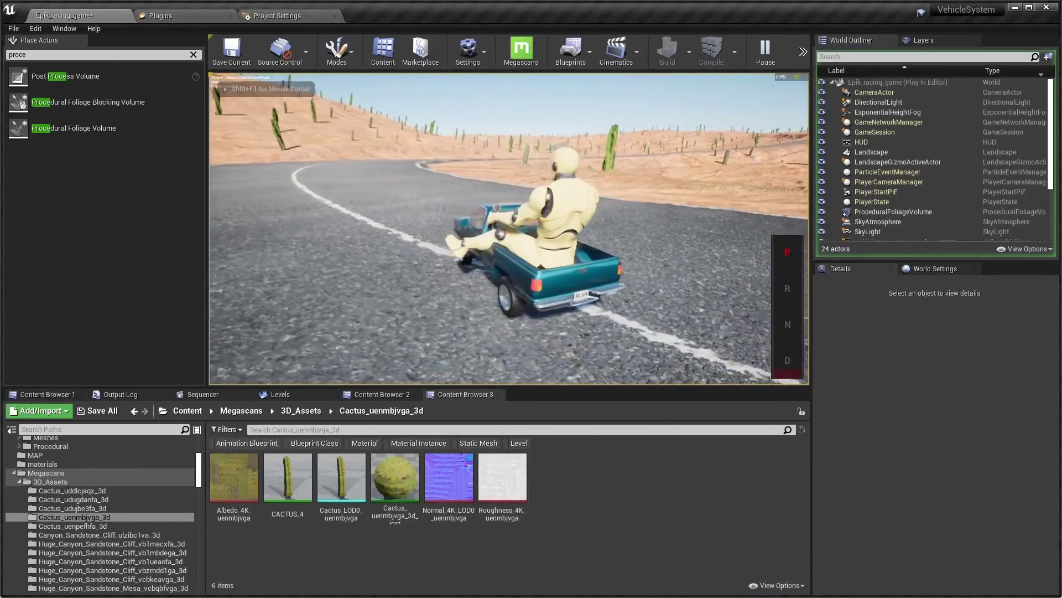
- Switch the running play test to full screen and drive the pickup forward along the asphalt road
key(shift+F1)
click(806, 335)
key(F11)
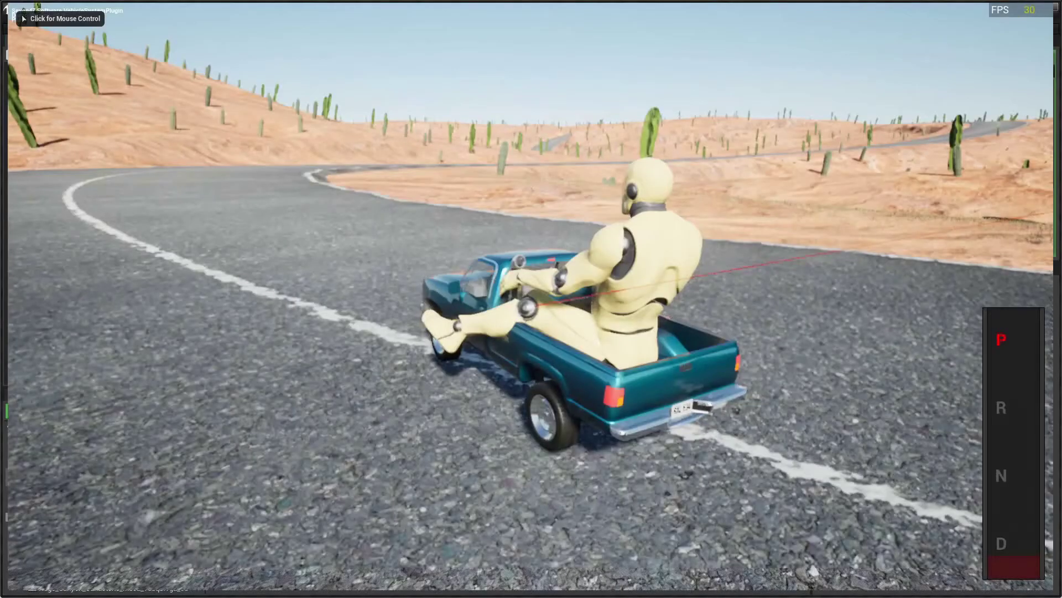
key(w)
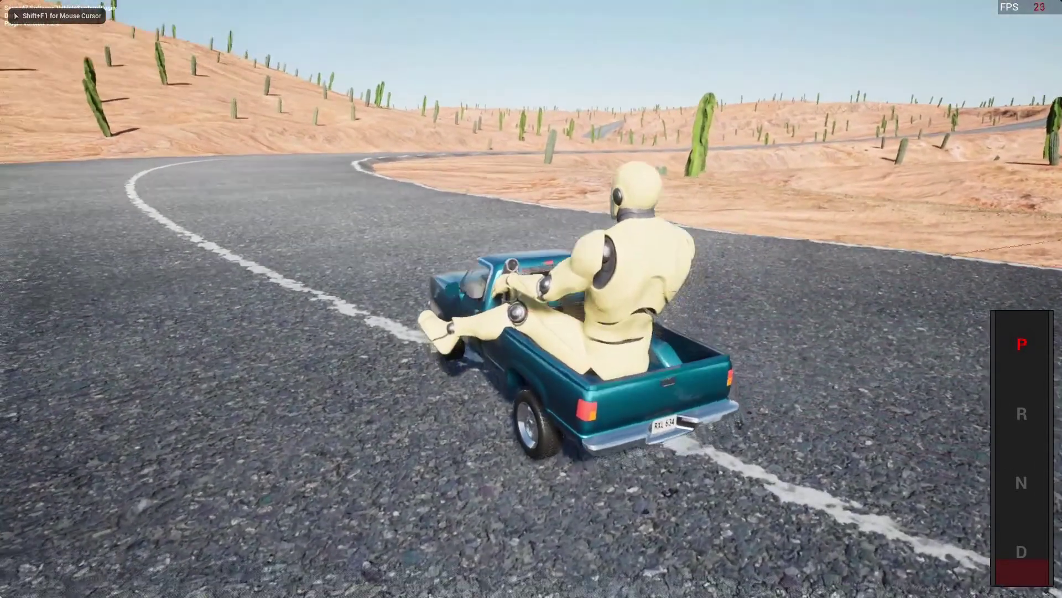